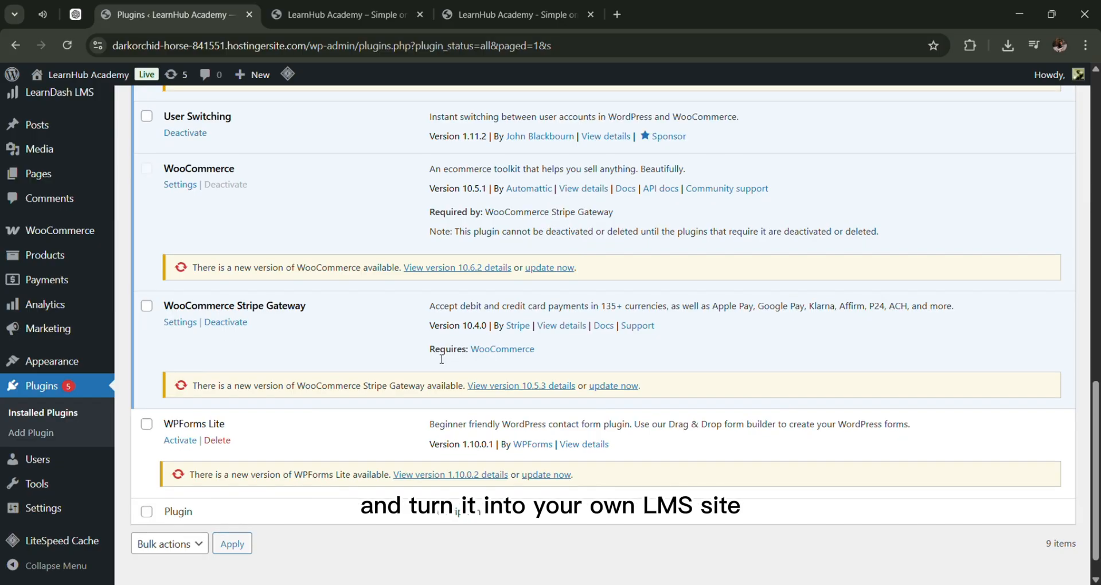
Step: Review the site's installed plugins and its current front page
scroll(437, 357, up, 8)
scroll(439, 358, up, 3)
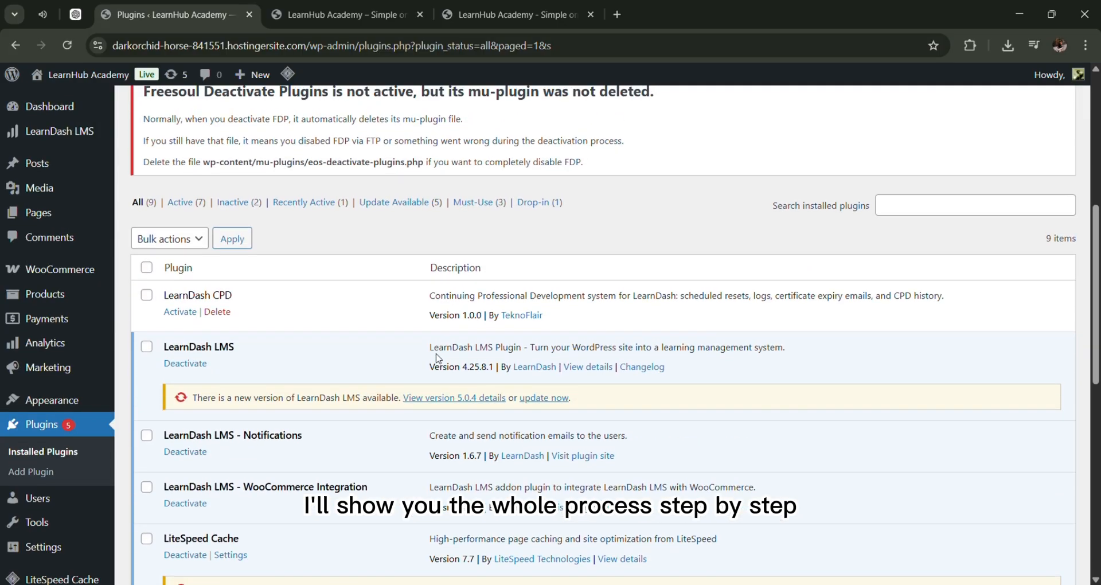
click(363, 7)
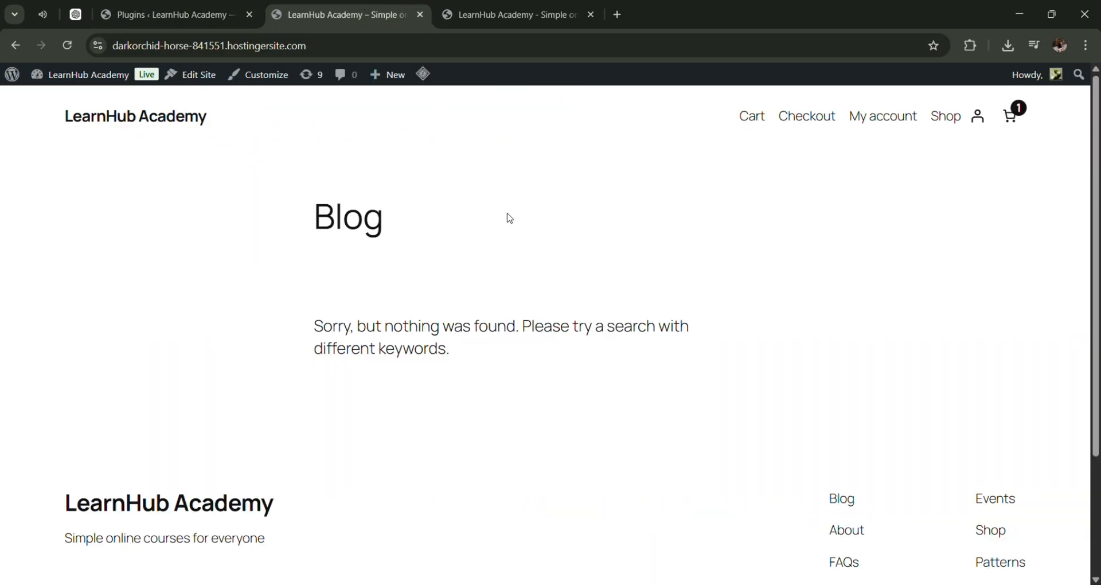
scroll(548, 415, down, 2)
scroll(548, 415, up, 2)
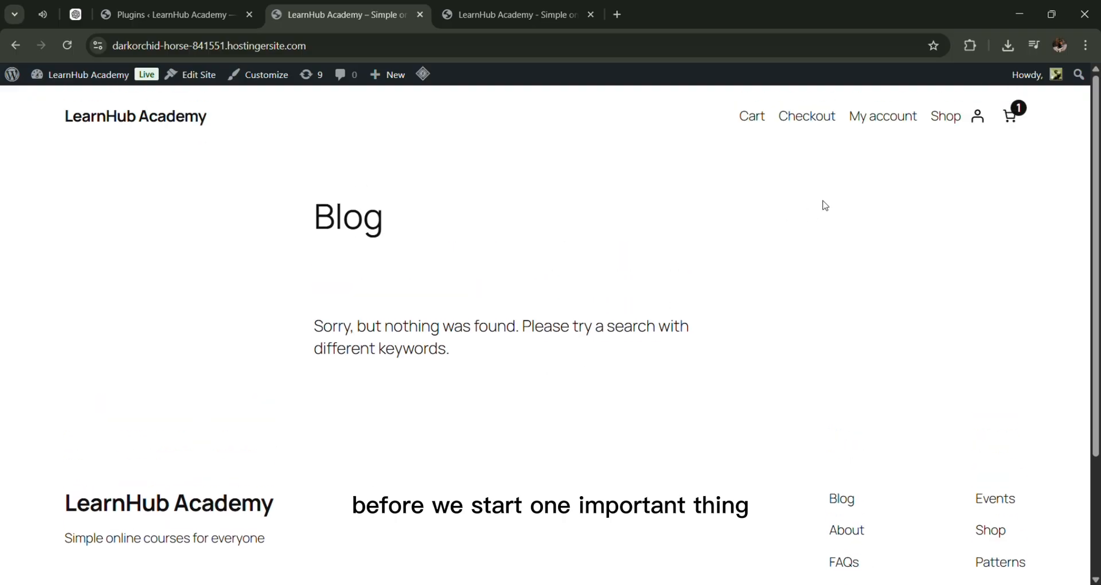
click(166, 14)
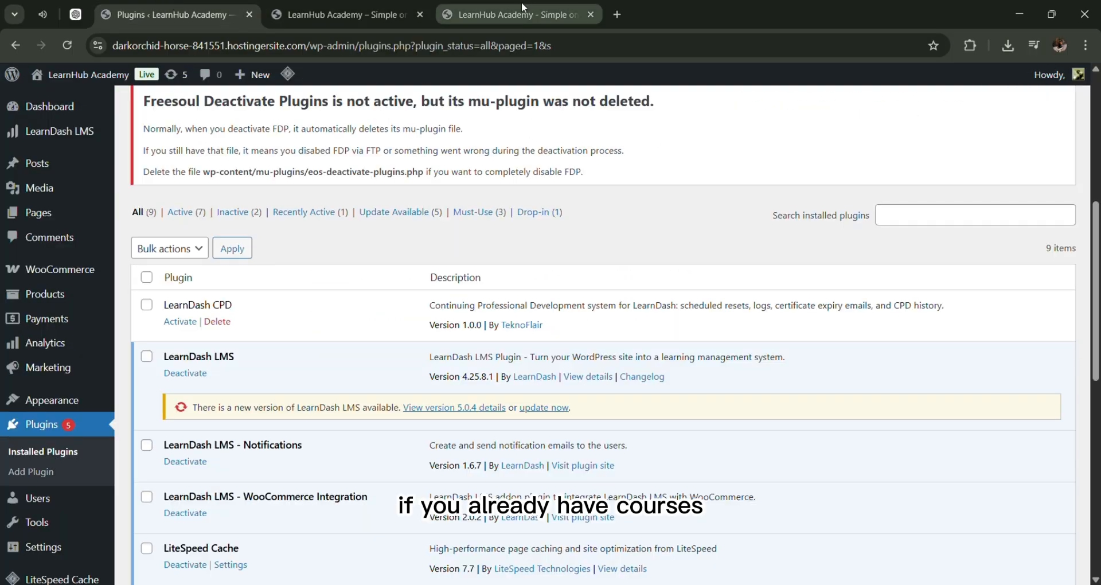
Step: Open the site's theme management page in a new tab and go to adding a new theme
mouse_move(63, 402)
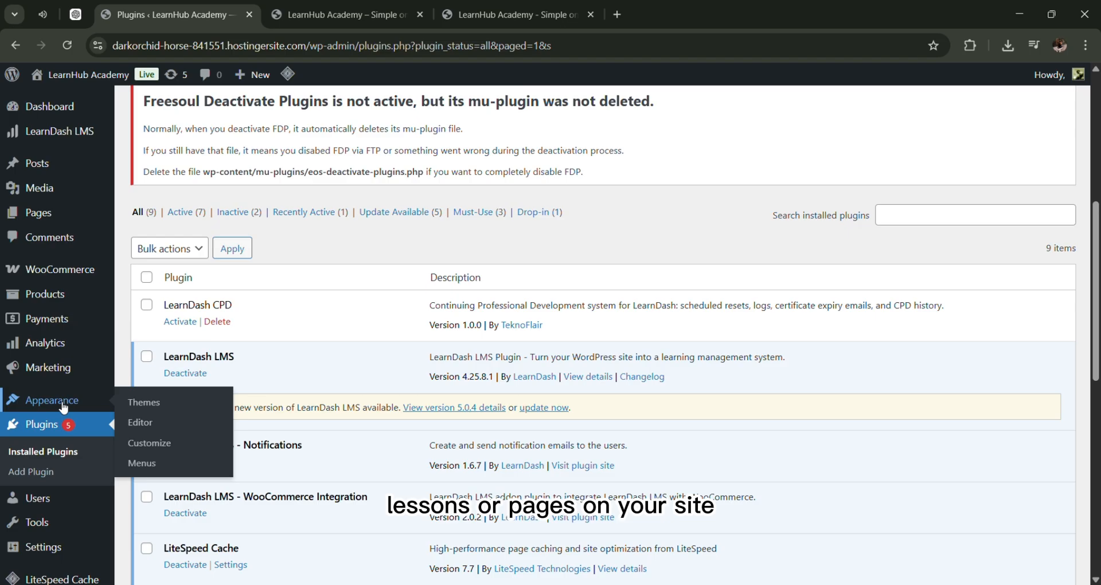
middle_click(178, 405)
click(451, 7)
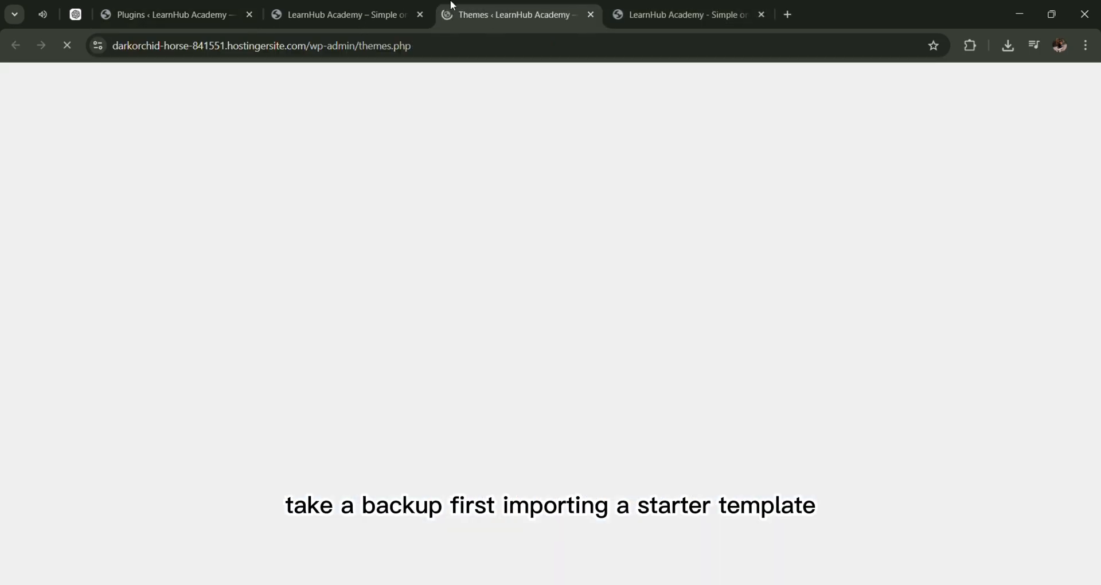
scroll(504, 274, down, 3)
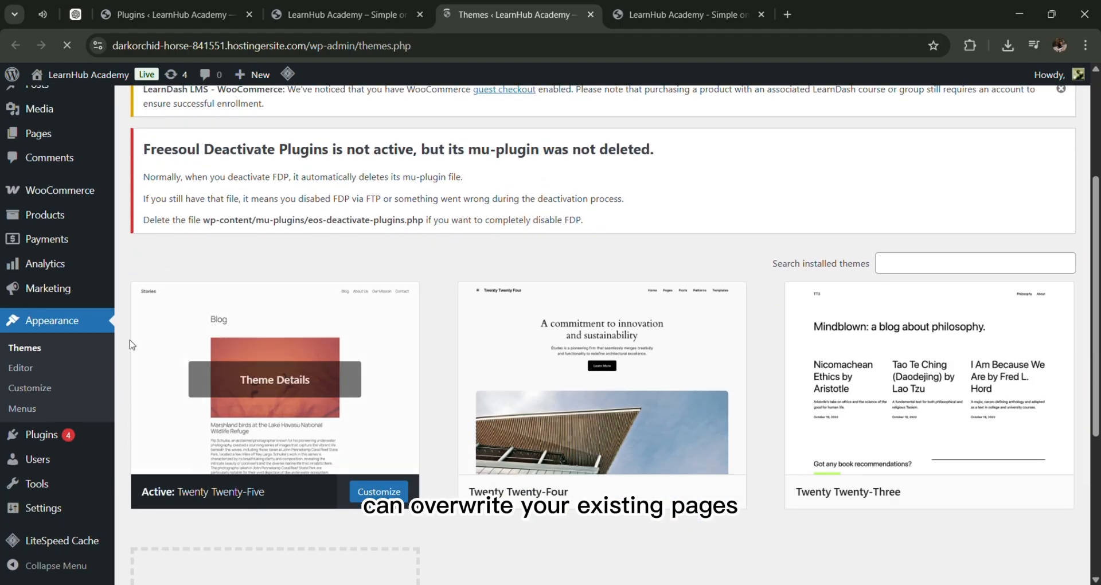
scroll(264, 358, up, 3)
click(273, 109)
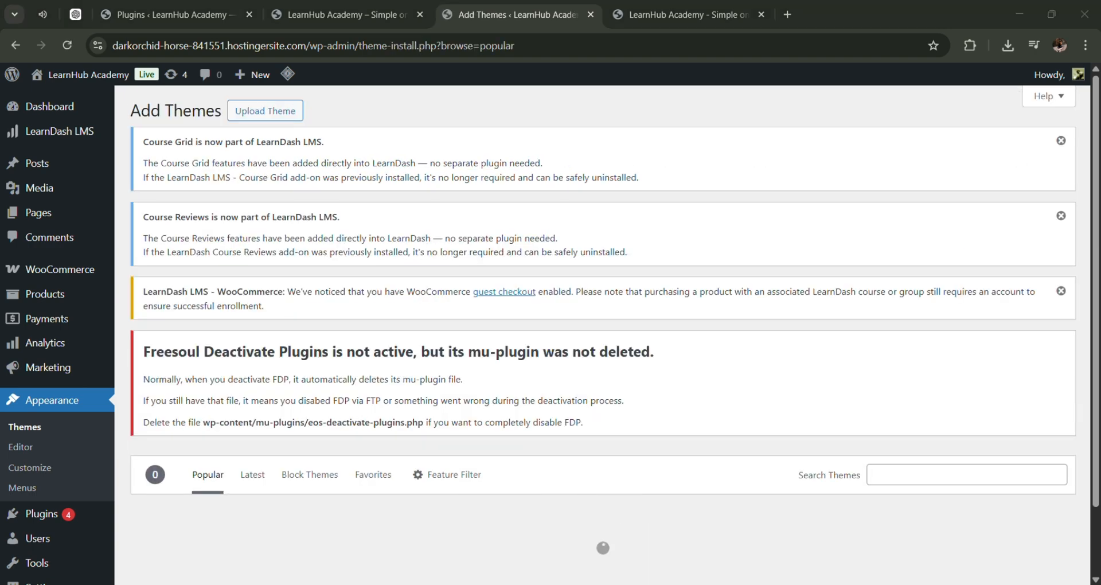
Step: Install the Kadence theme from the popular themes and activate it
scroll(837, 461, down, 3)
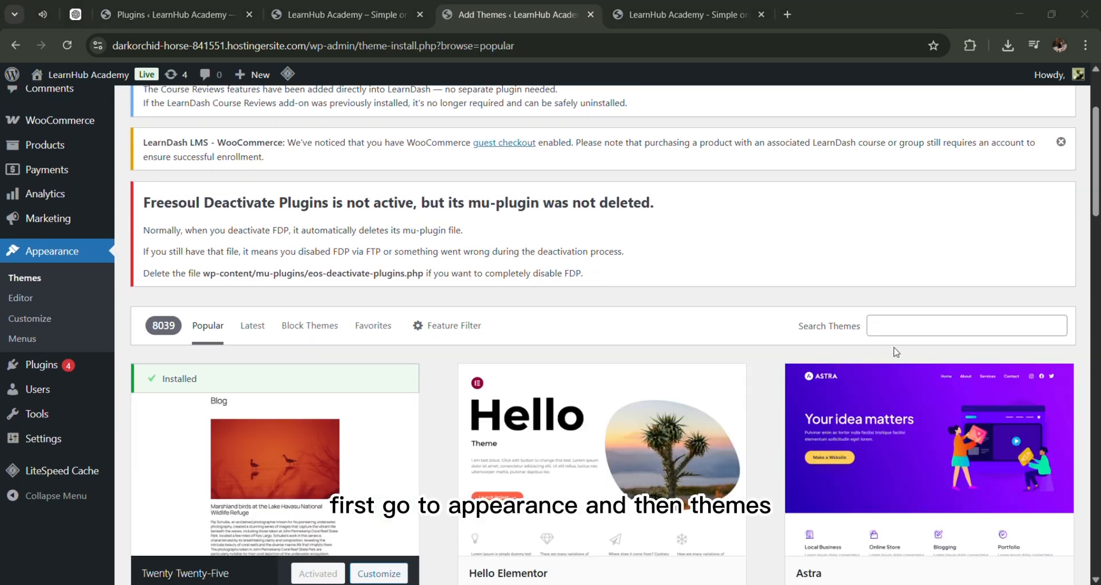
scroll(894, 348, down, 5)
scroll(893, 346, down, 2)
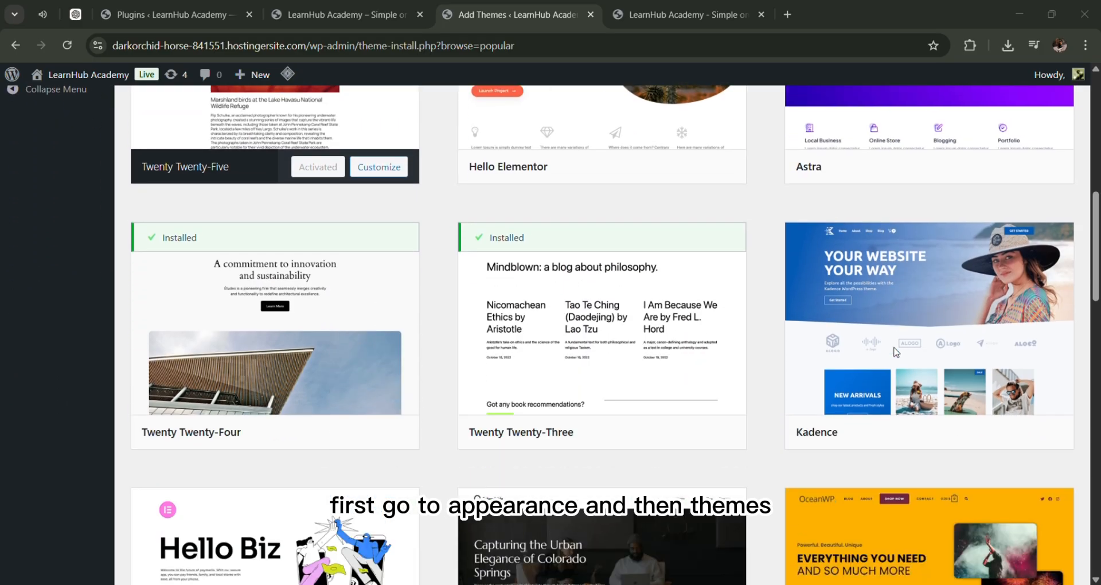
click(971, 432)
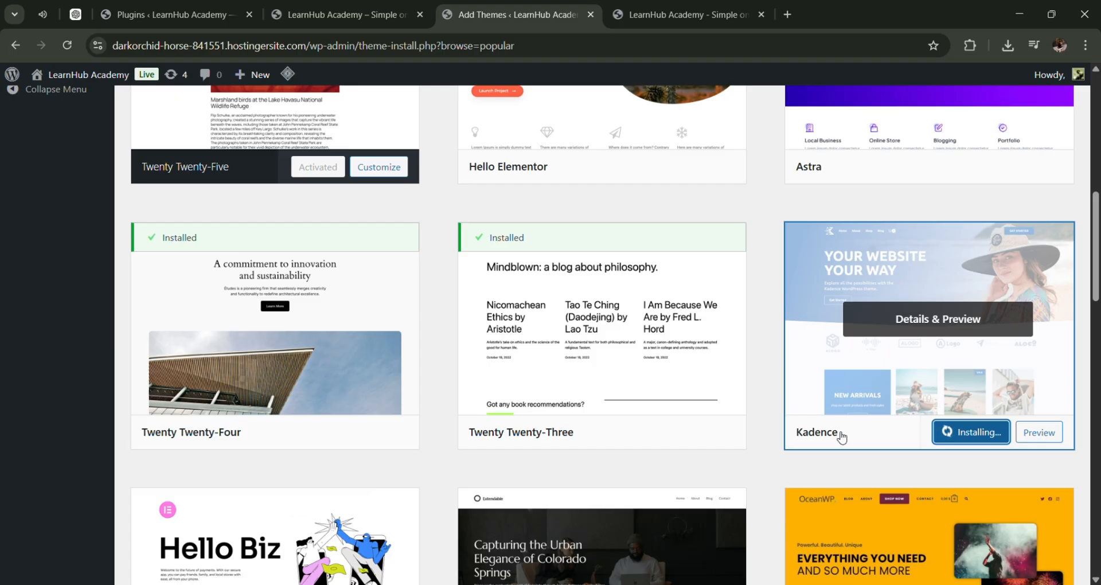
click(966, 434)
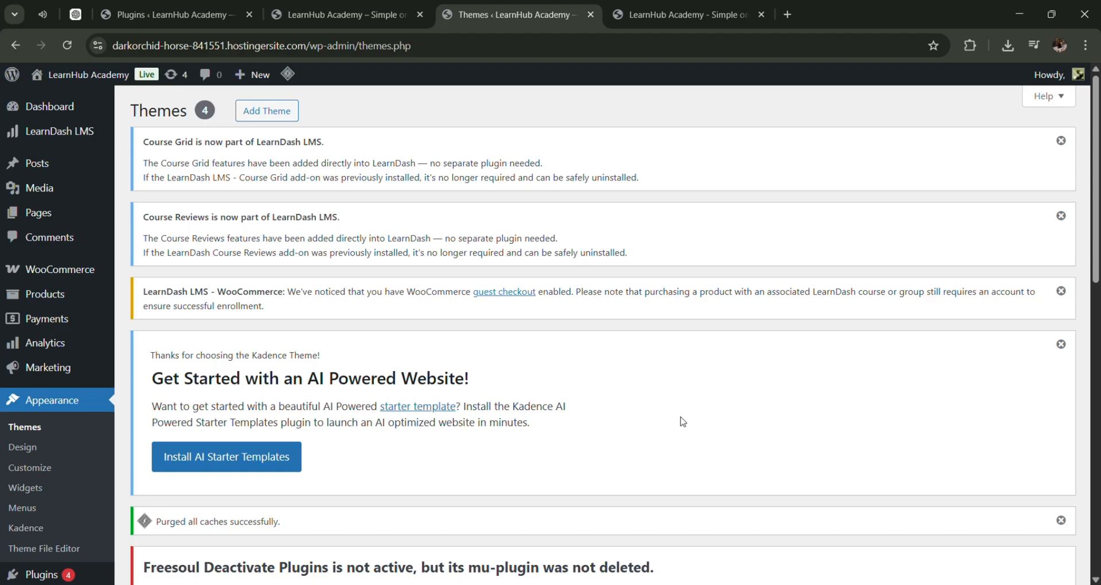
Step: Open the Starter Templates section of the Kadence theme's page and start installing its templates plugin
scroll(682, 422, down, 8)
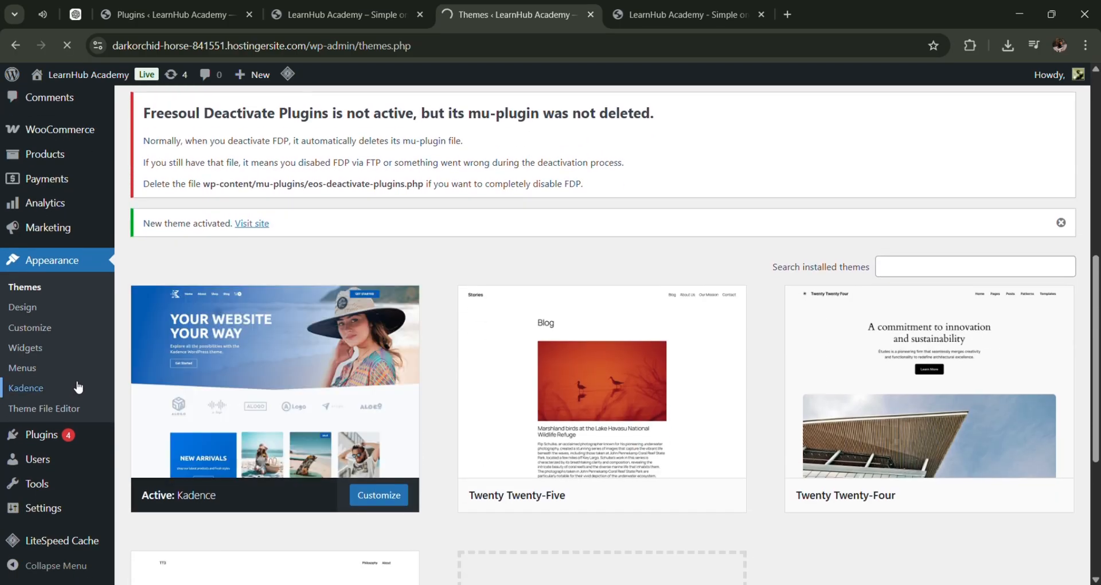
scroll(305, 403, down, 4)
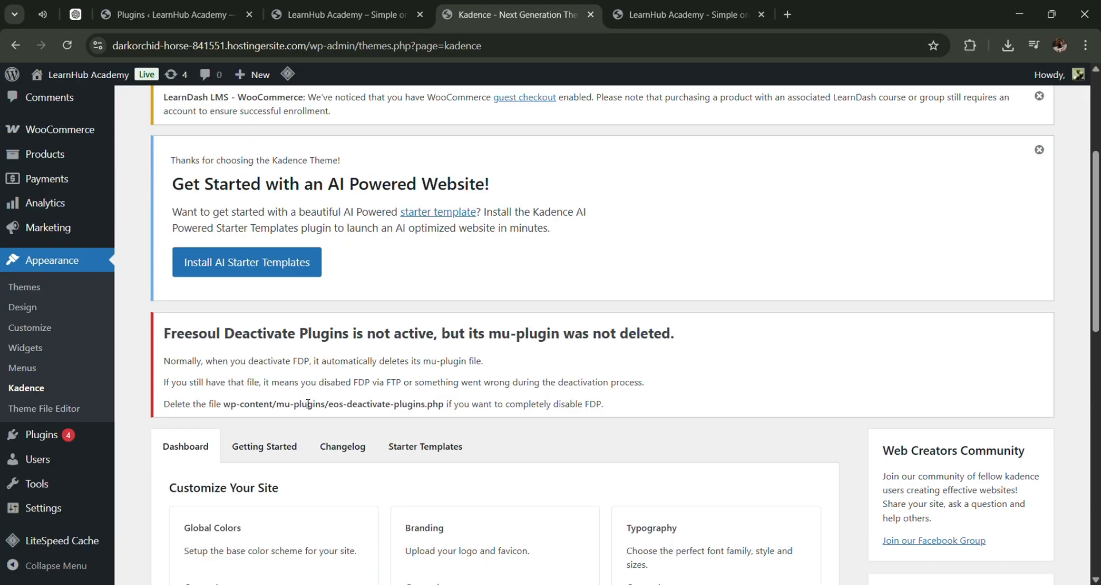
scroll(308, 403, down, 6)
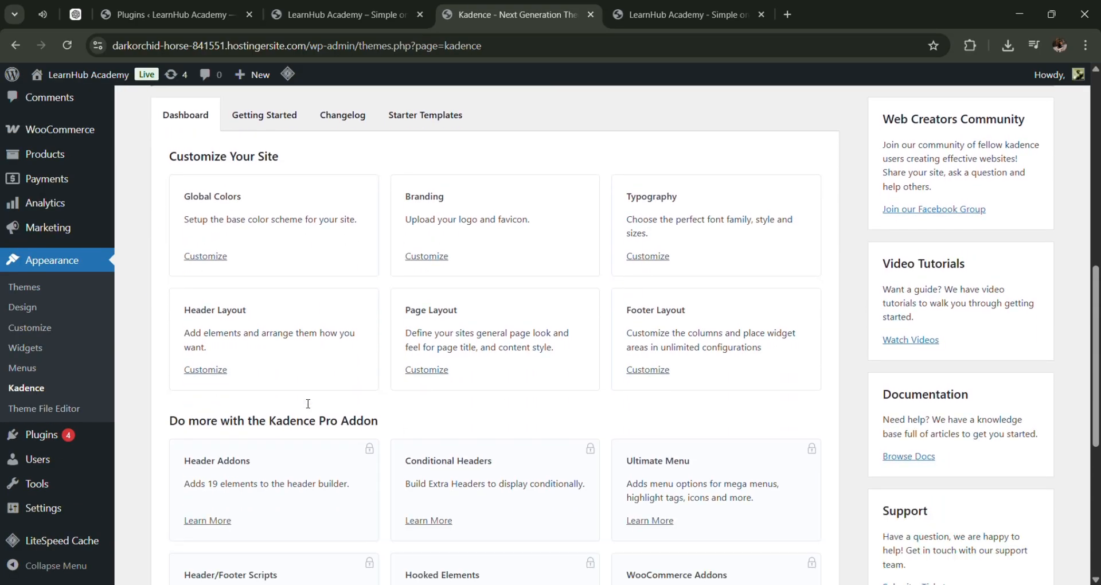
scroll(305, 401, up, 4)
click(422, 319)
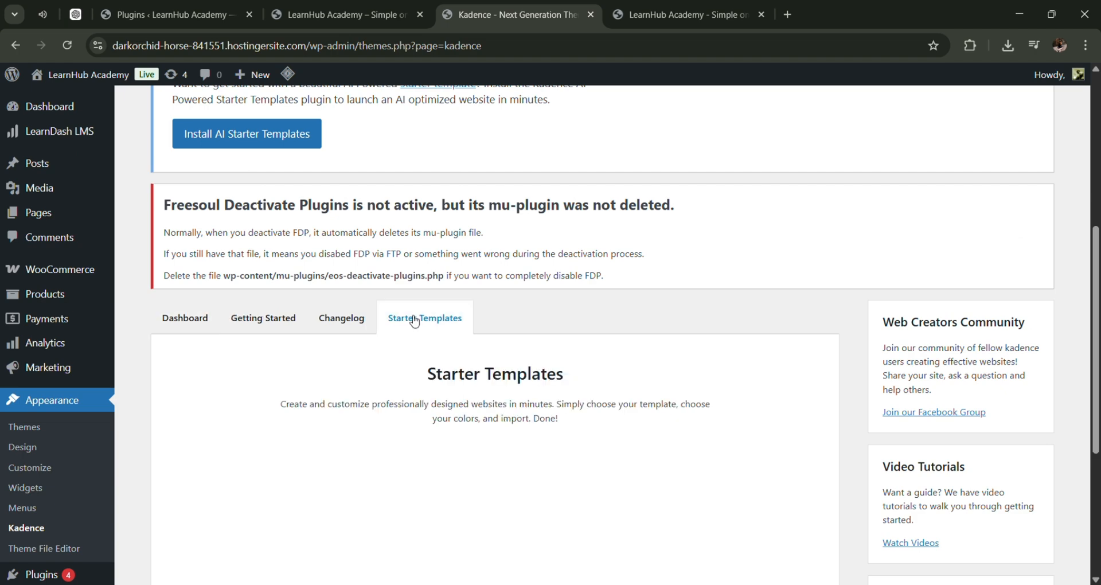
scroll(425, 382, down, 1)
scroll(426, 382, down, 2)
click(467, 484)
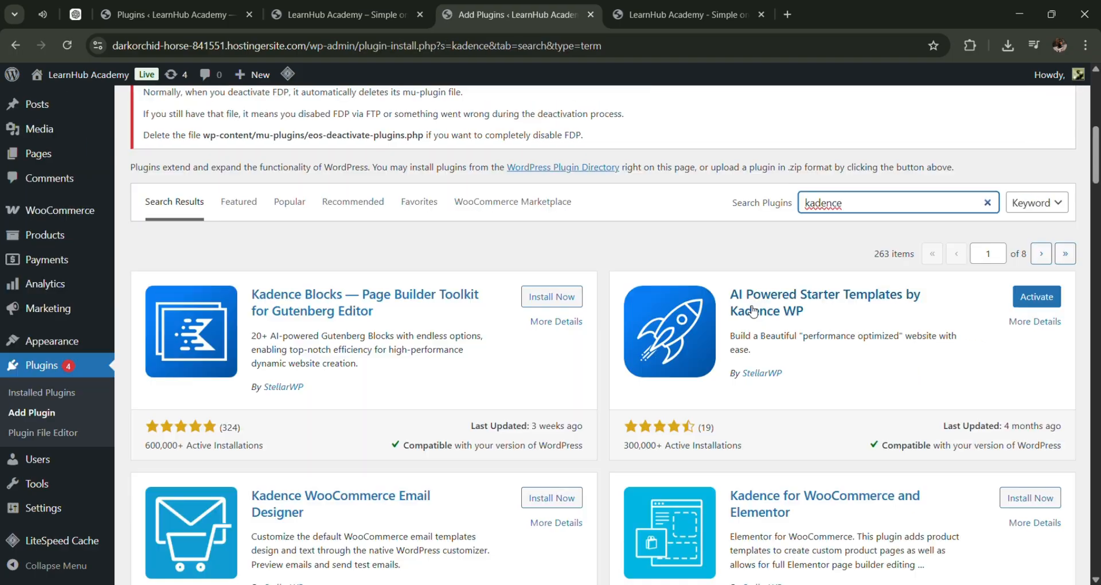
Step: Activate the AI Powered Starter Templates by Kadence WP plugin and open its pre-designed templates
click(1049, 296)
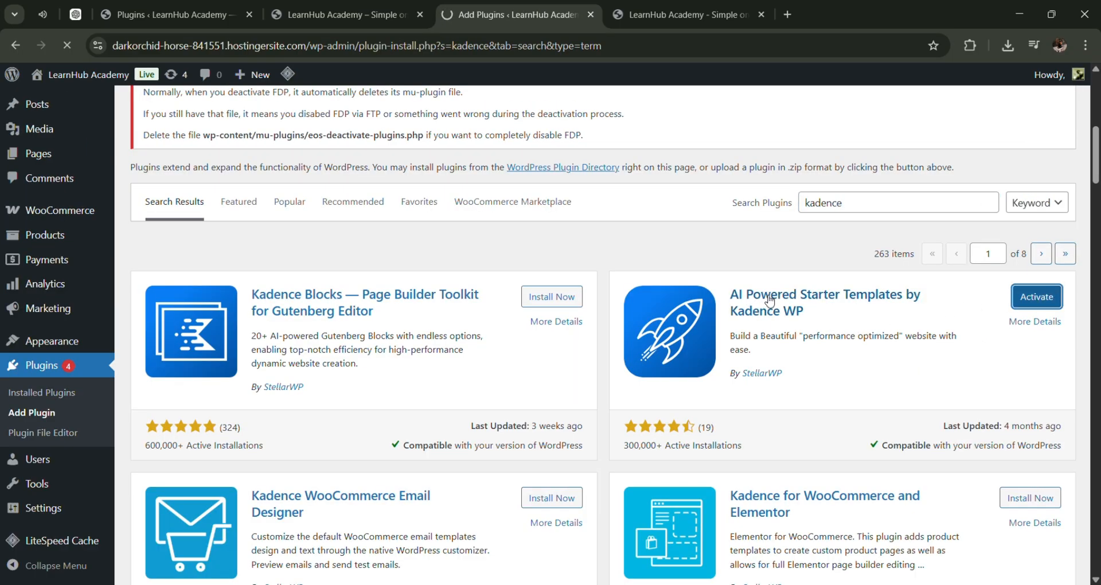
scroll(479, 275, down, 6)
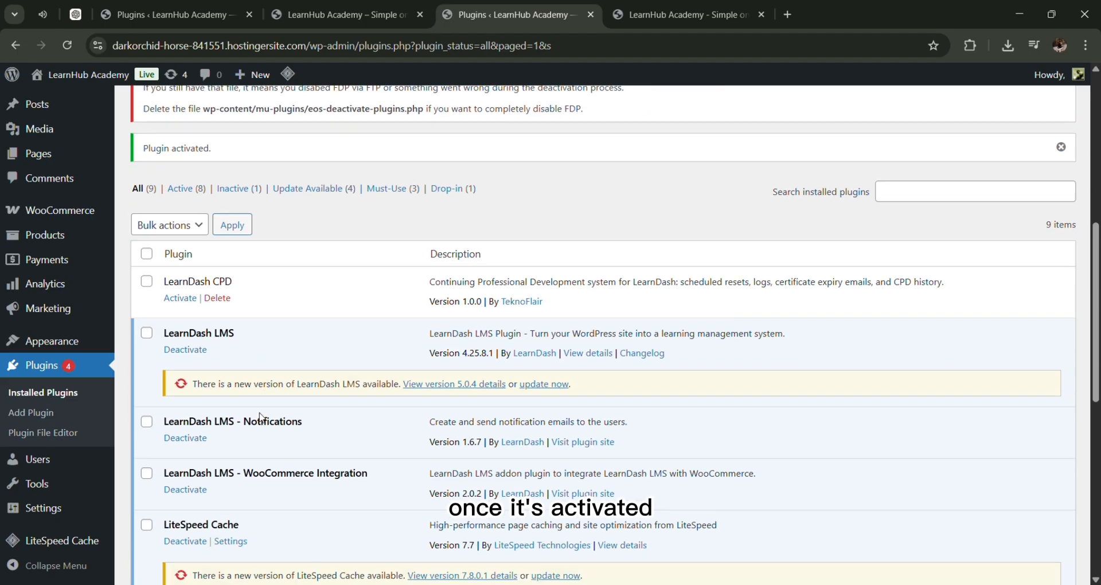
scroll(259, 416, down, 6)
click(241, 266)
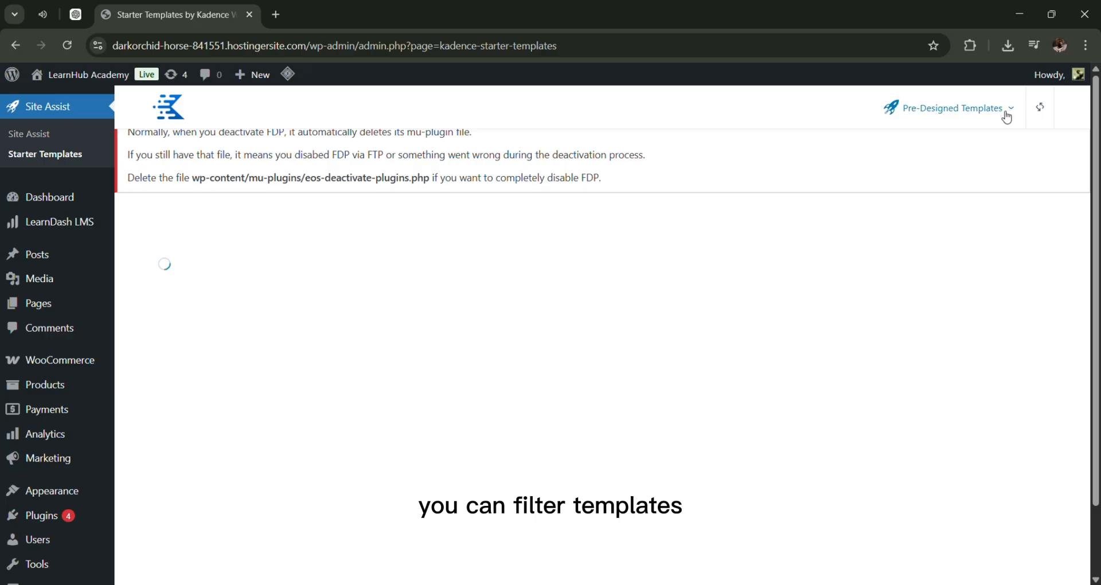
Step: Filter the starter templates by the Course category and browse the matching designs
click(354, 262)
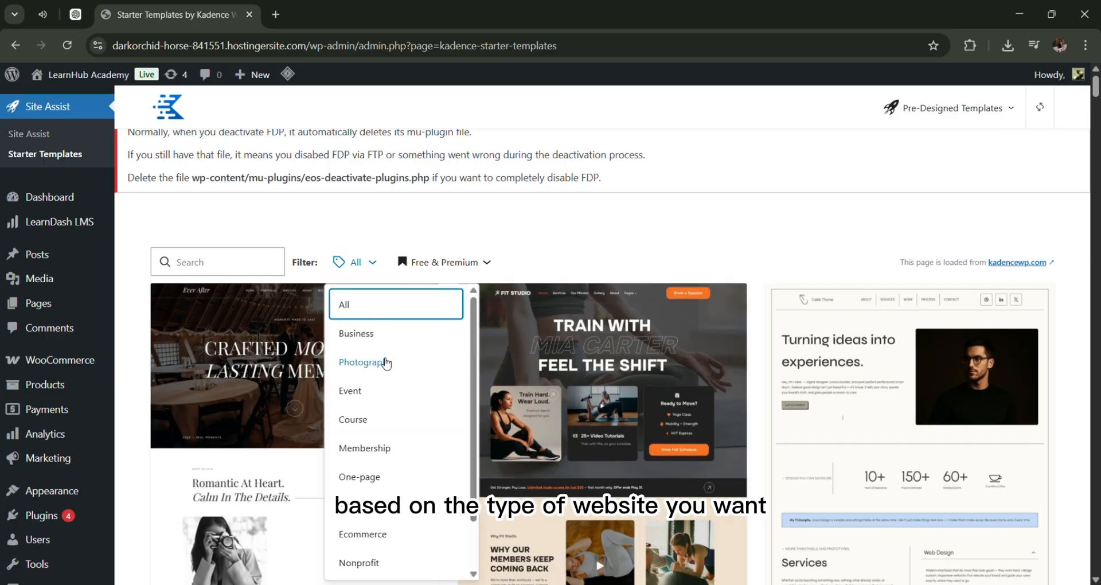
click(379, 420)
scroll(515, 429, down, 3)
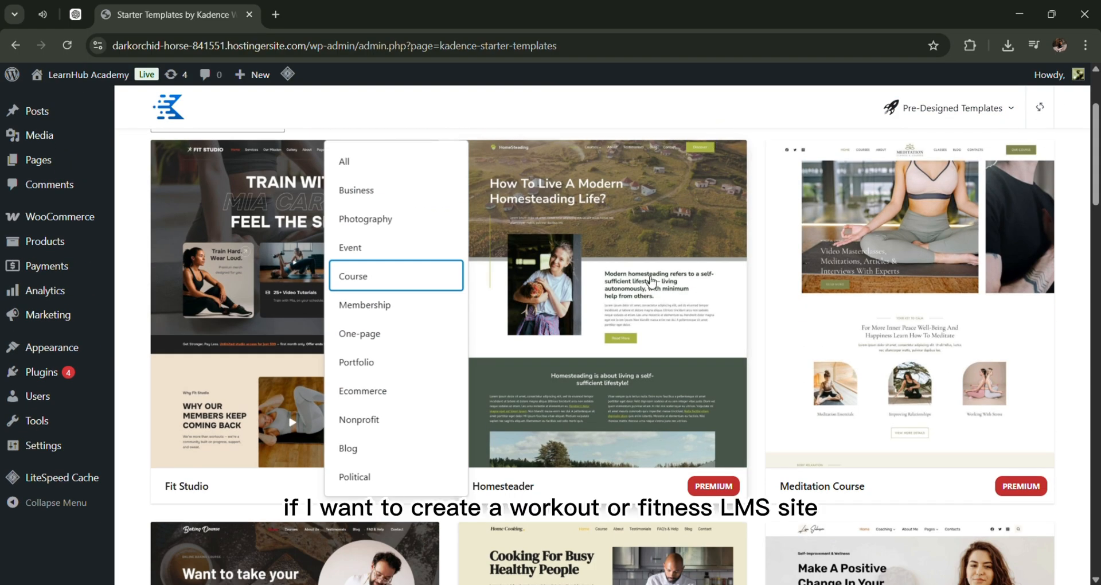
scroll(651, 282, down, 3)
scroll(651, 282, down, 3)
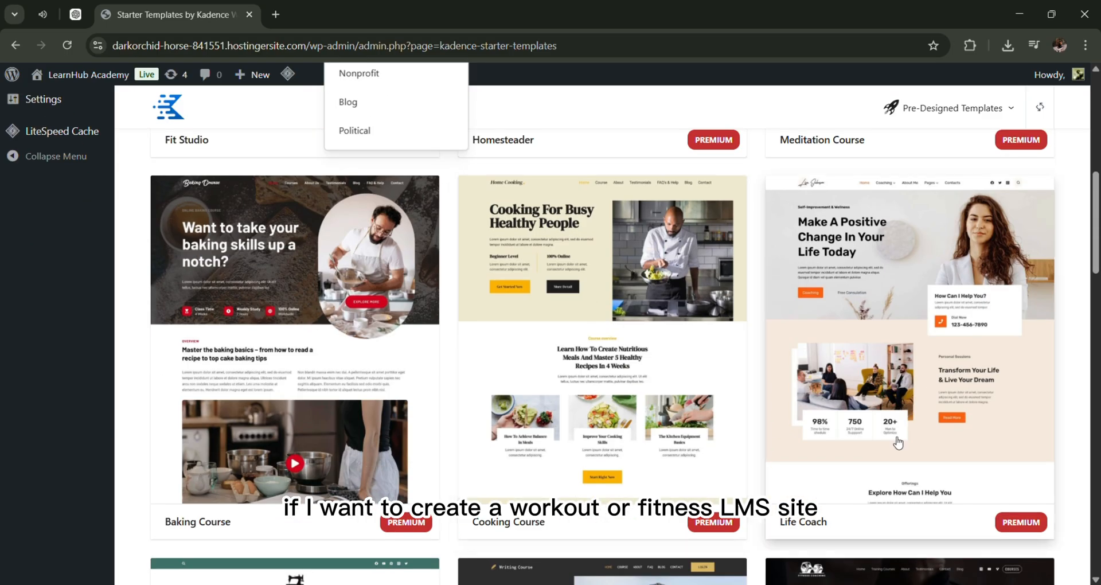
Step: Limit the course templates to Free Only and choose the Fitness Course template
scroll(1005, 503, up, 10)
click(487, 260)
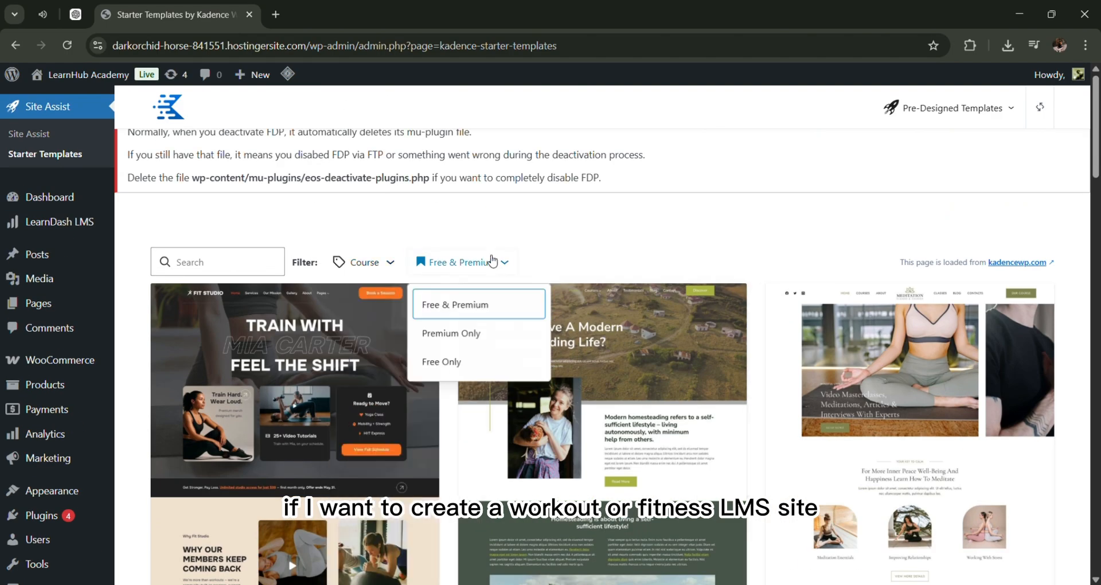
click(484, 369)
scroll(707, 123, down, 2)
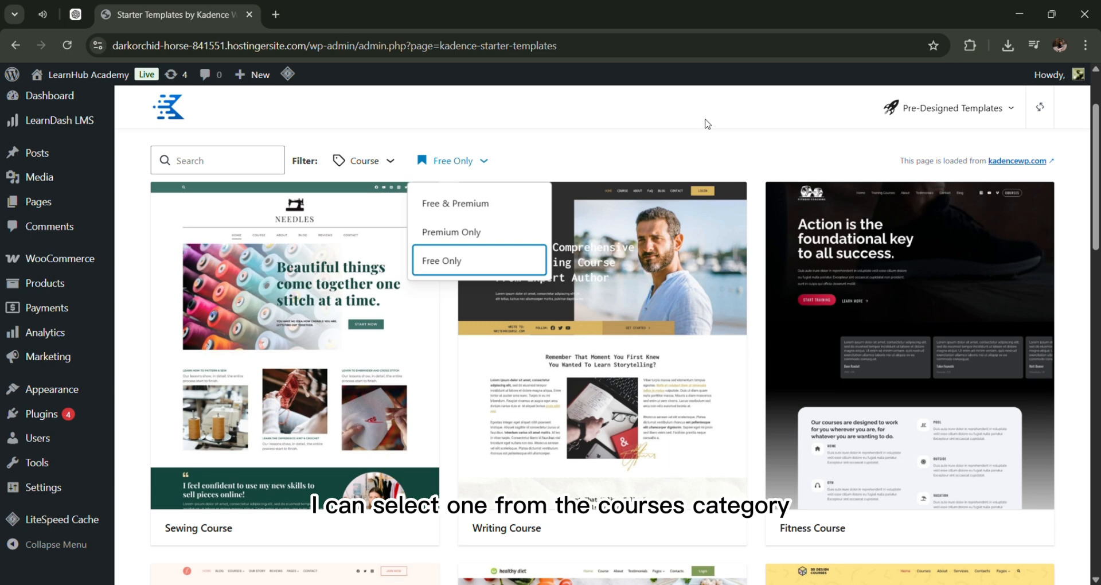
click(913, 385)
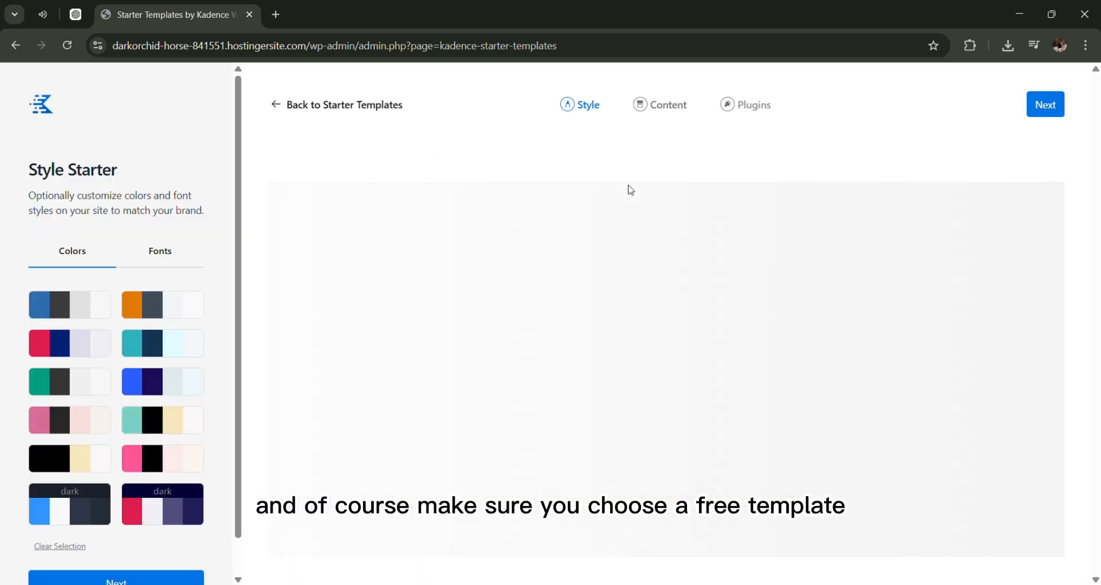
Step: Keep the template's default style and choose Import Full Site, with previously imported content set for deletion
scroll(158, 464, down, 1)
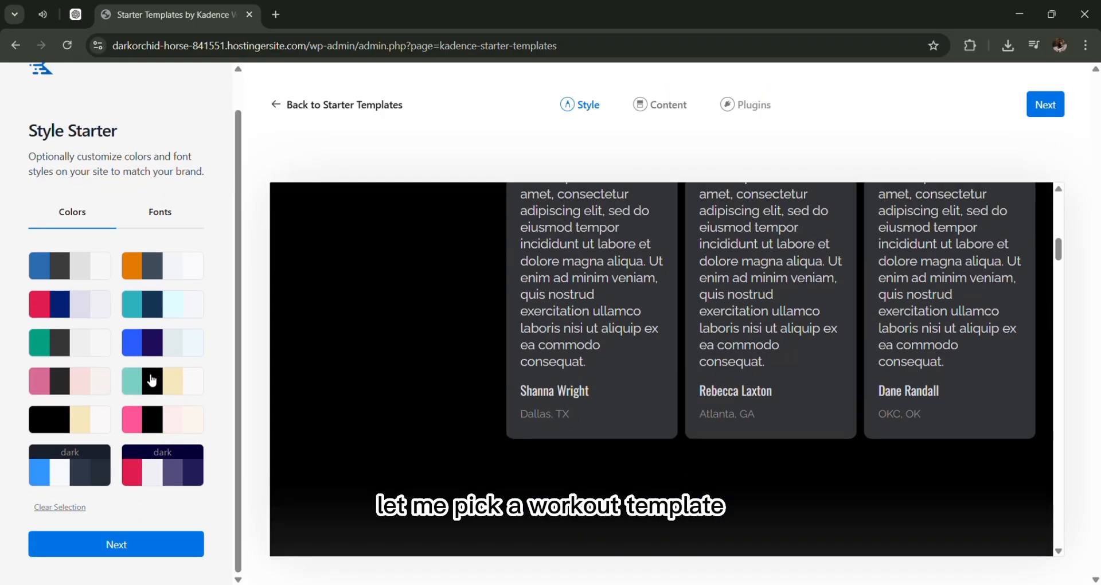
click(80, 543)
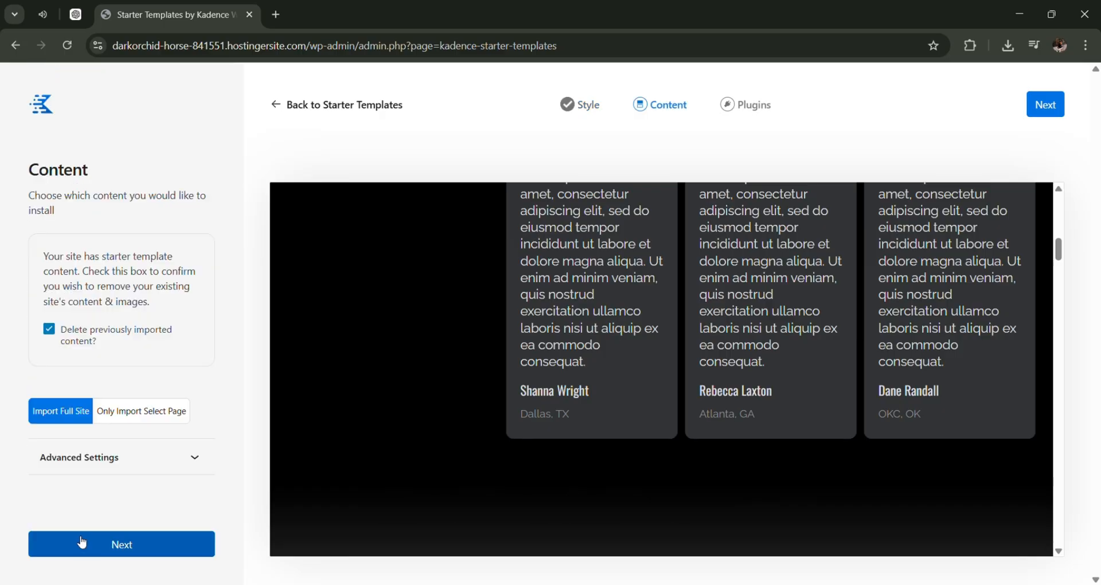
click(138, 421)
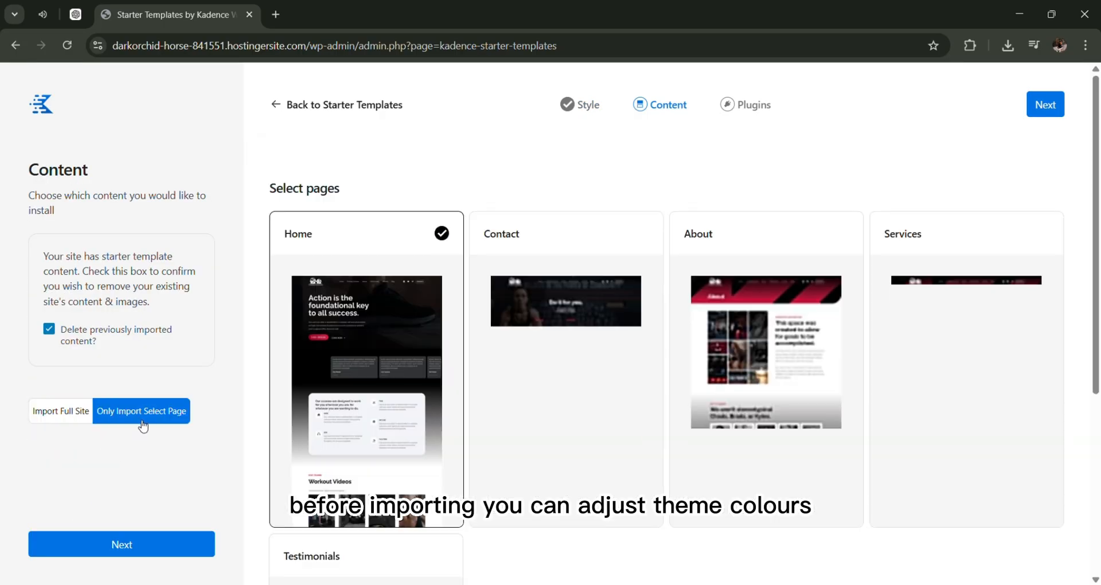
click(64, 412)
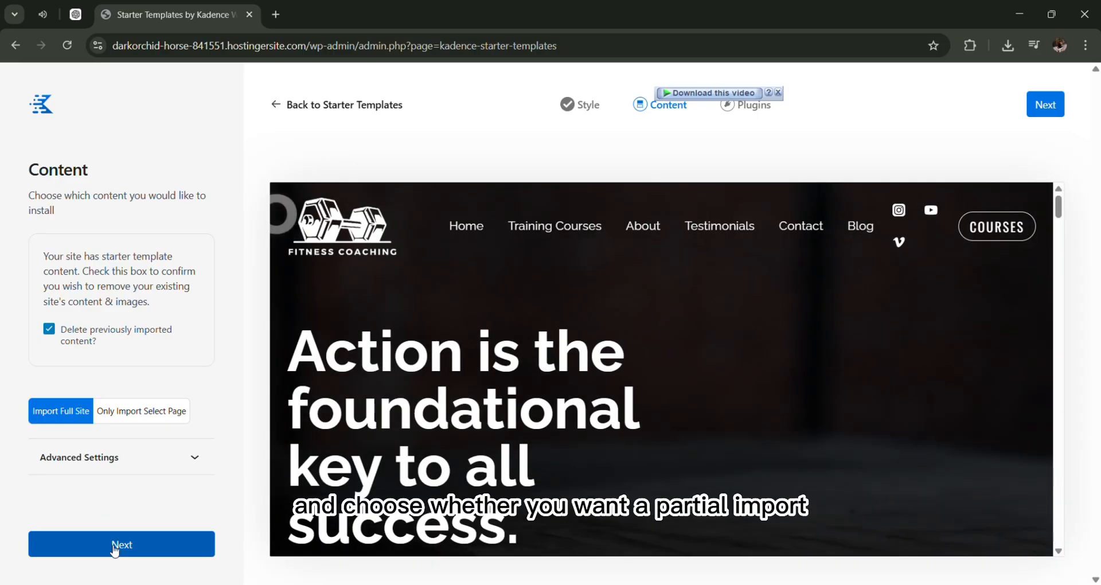
Step: Accept the content choices, keep Kadence Blocks, LearnDash and WooCommerce selected, and launch the template import
click(111, 546)
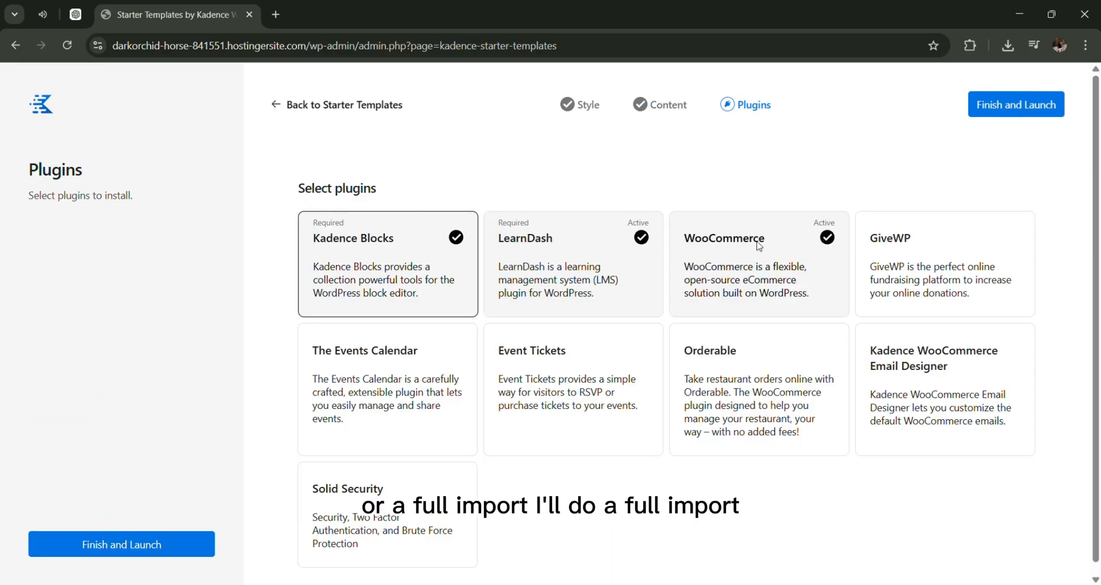
click(195, 542)
click(688, 356)
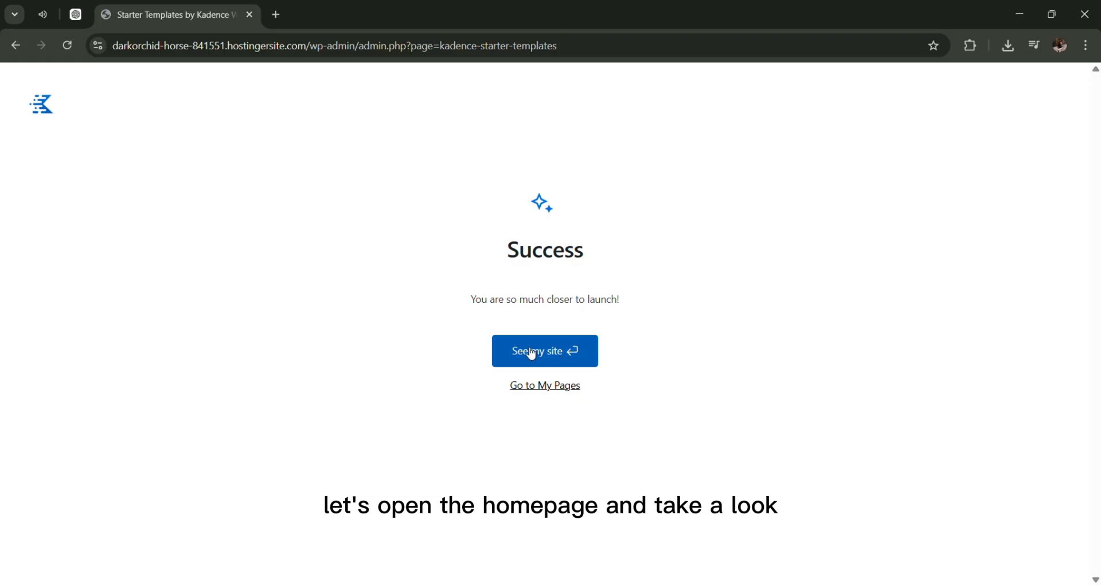
Step: Open the imported site and look over its homepage from the hero section through the course listings
click(533, 354)
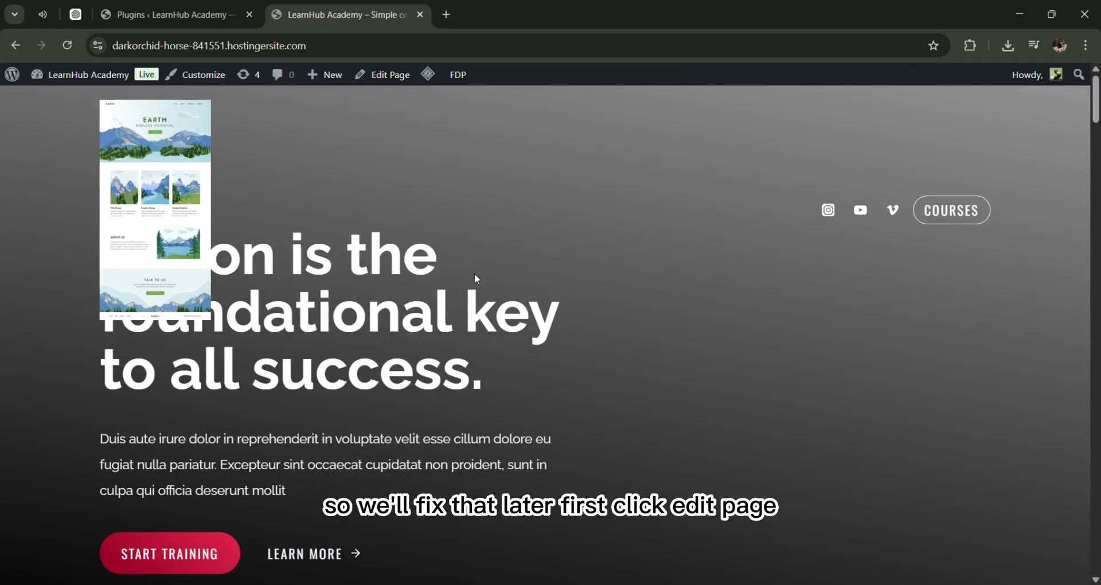
scroll(414, 286, down, 15)
scroll(416, 292, down, 20)
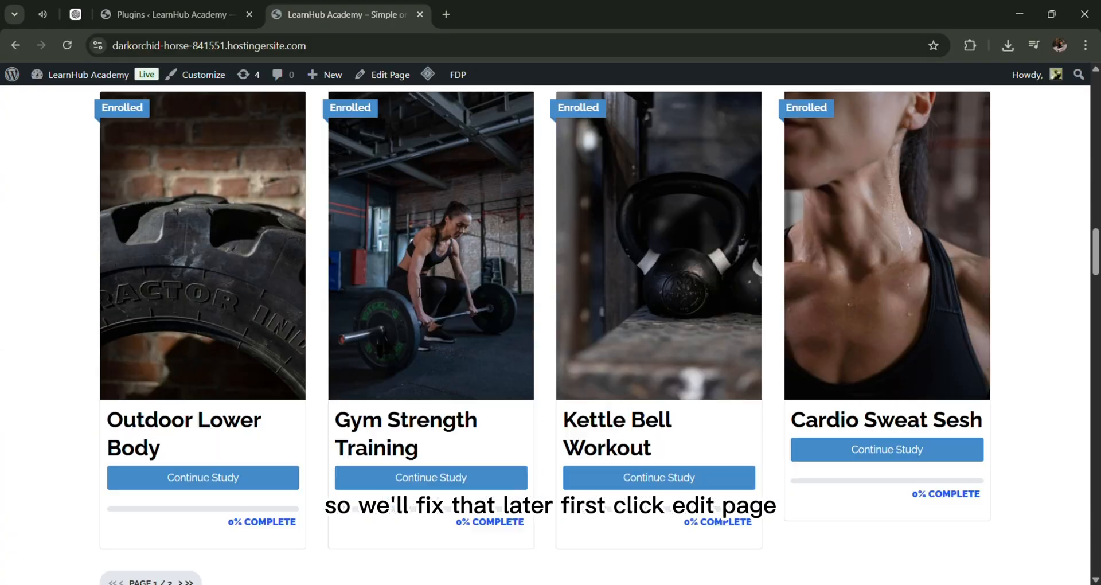
scroll(416, 292, up, 20)
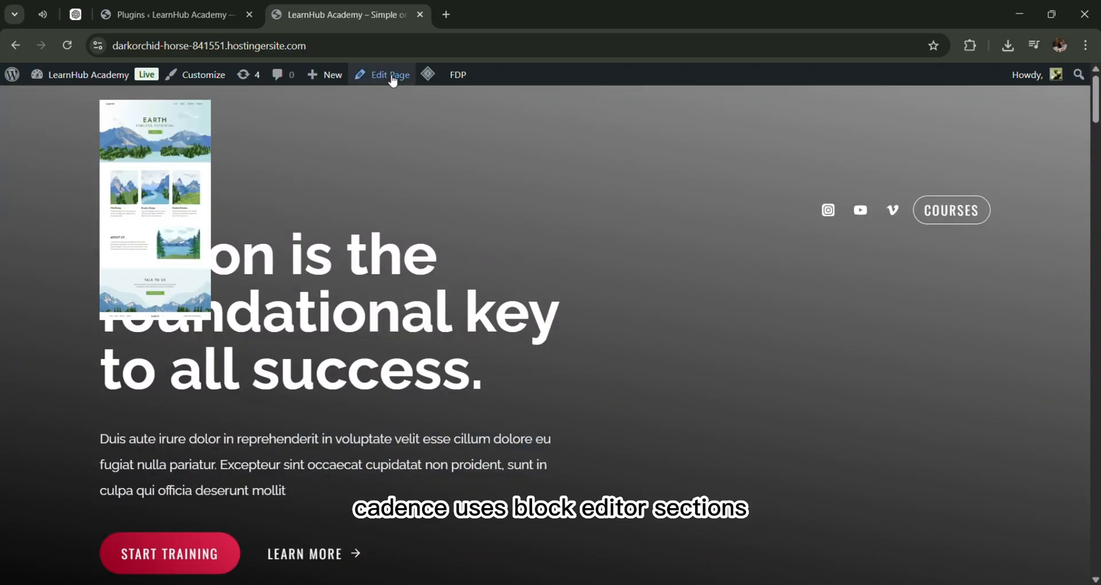
Step: Open the homepage in the block editor and replace the hero heading with "Learn English - Beginner Friendly Course"
click(382, 75)
key(ctrl+shift+Tab)
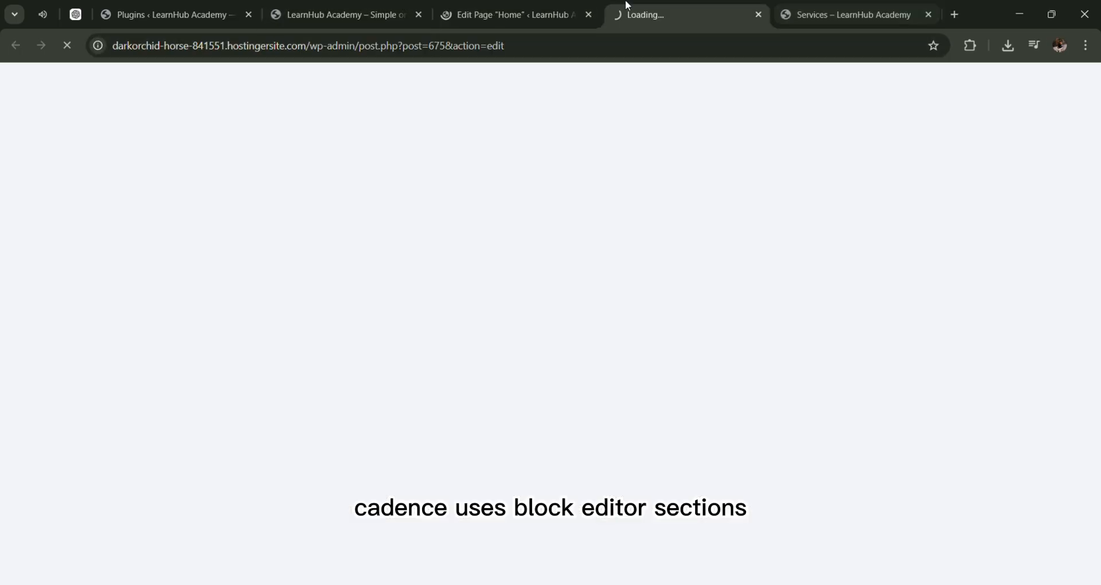
click(548, 7)
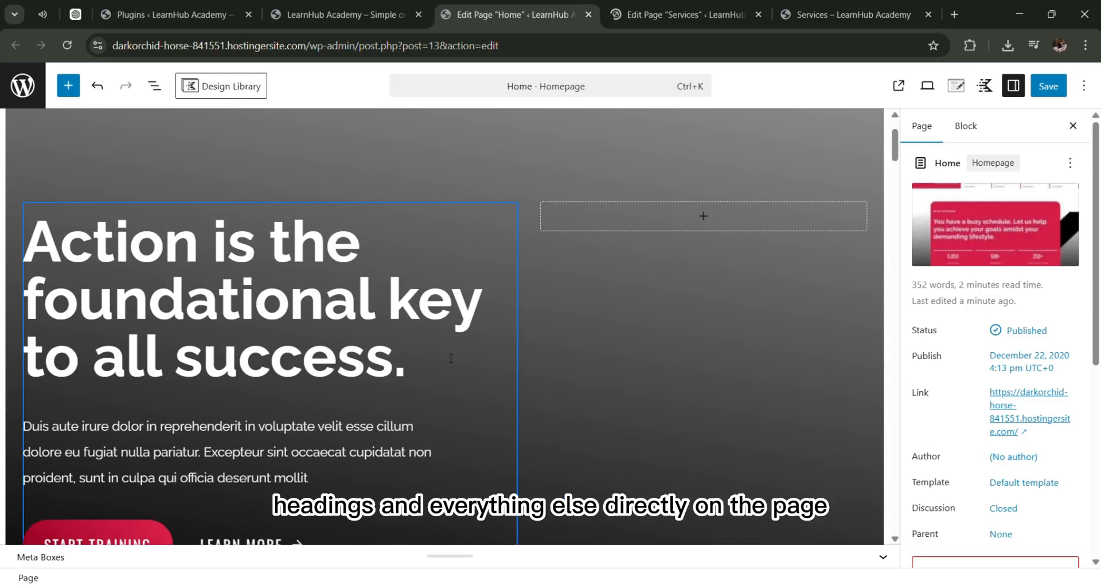
drag(408, 363, 45, 247)
text(Learn English -)
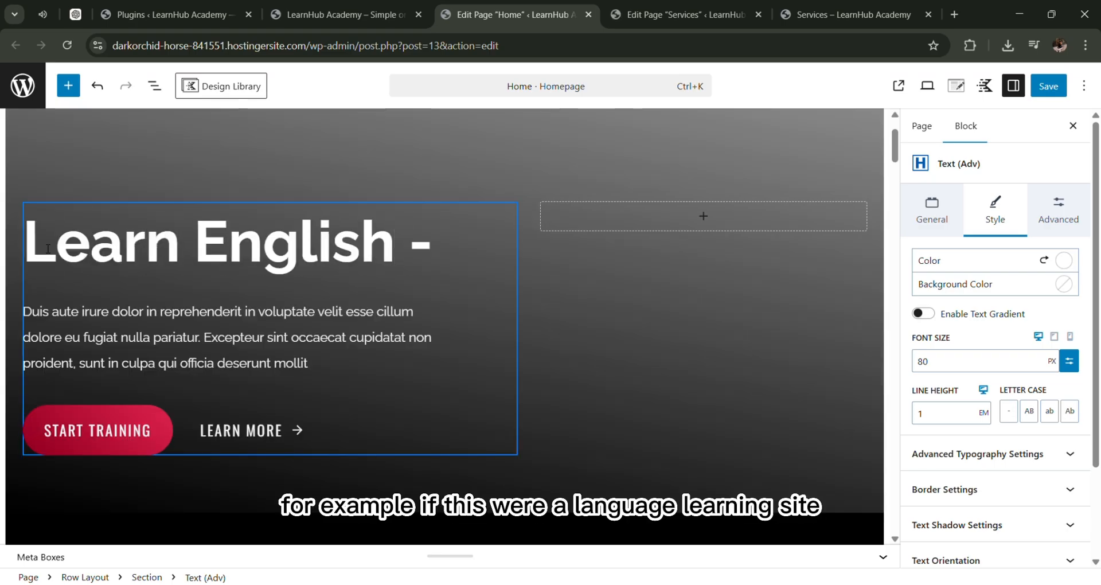
key(Return)
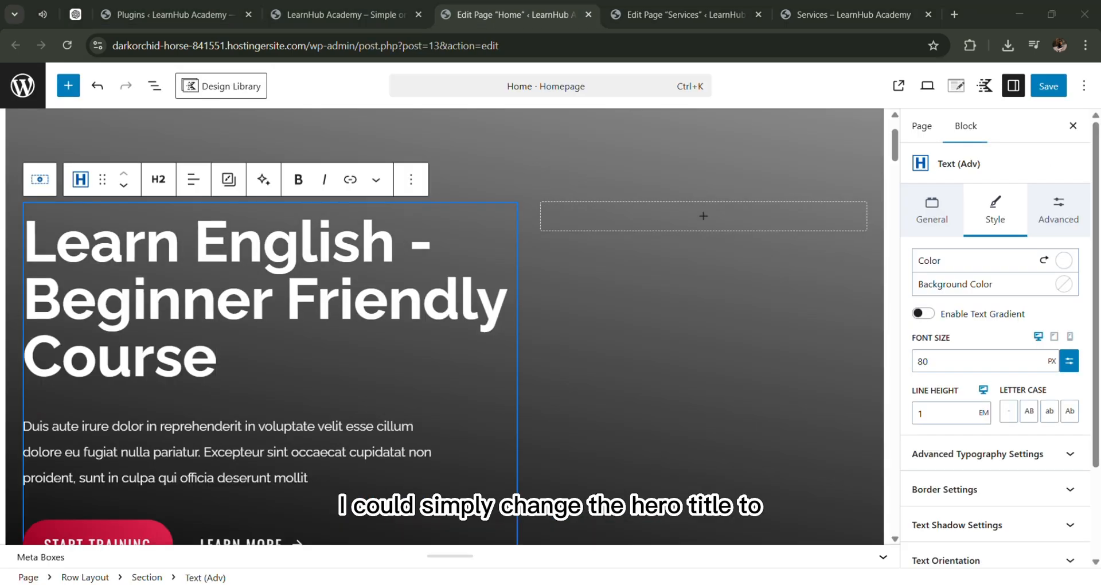
click(349, 364)
scroll(349, 363, down, 2)
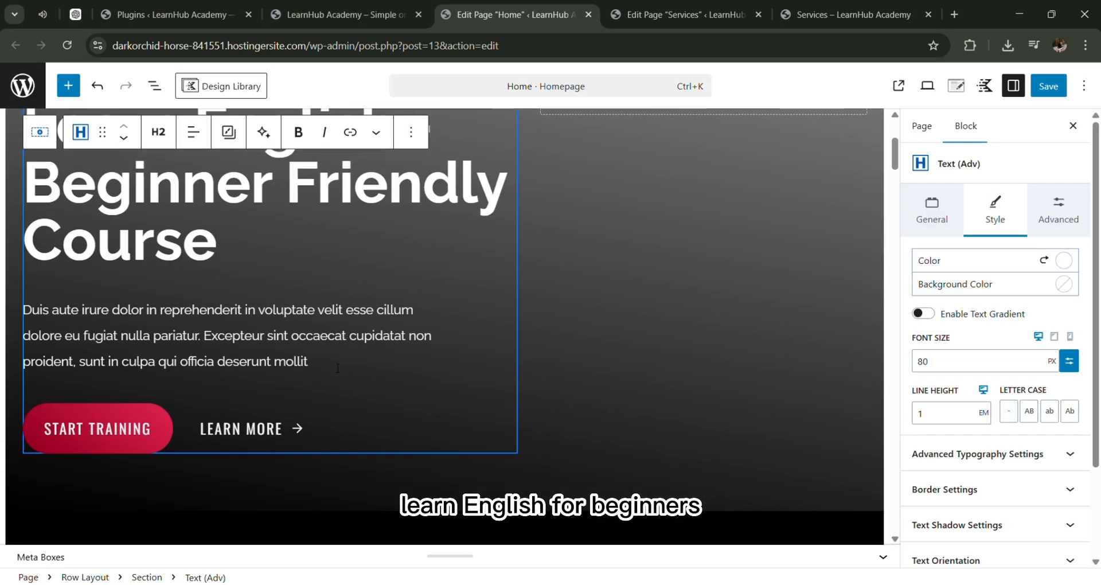
click(348, 364)
Step: Select the hero section's row layout and examine its background video and poster image settings
click(790, 500)
scroll(792, 497, up, 4)
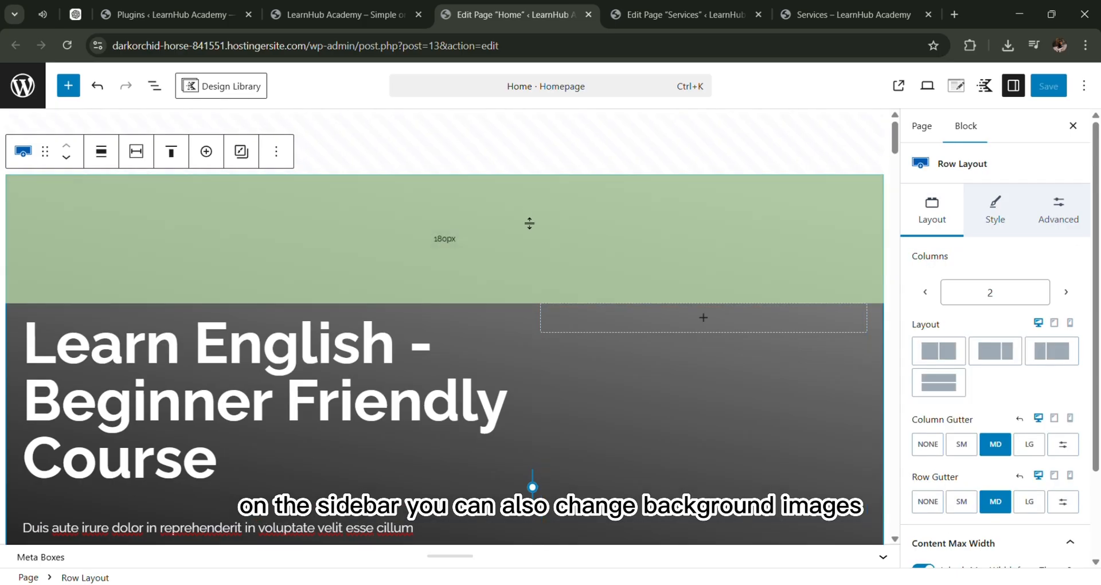
click(276, 153)
click(276, 152)
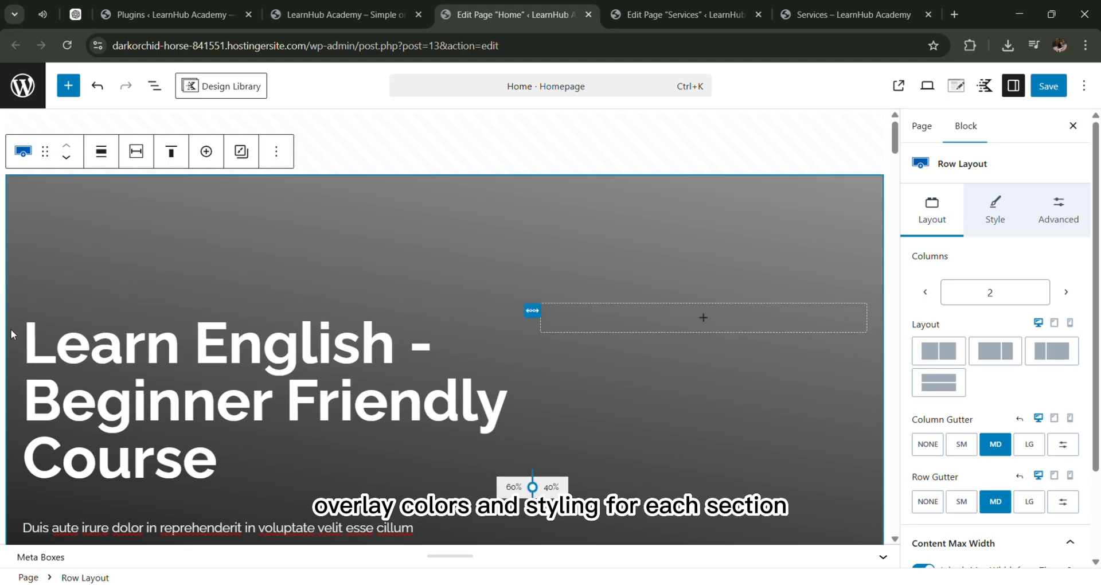
click(1001, 220)
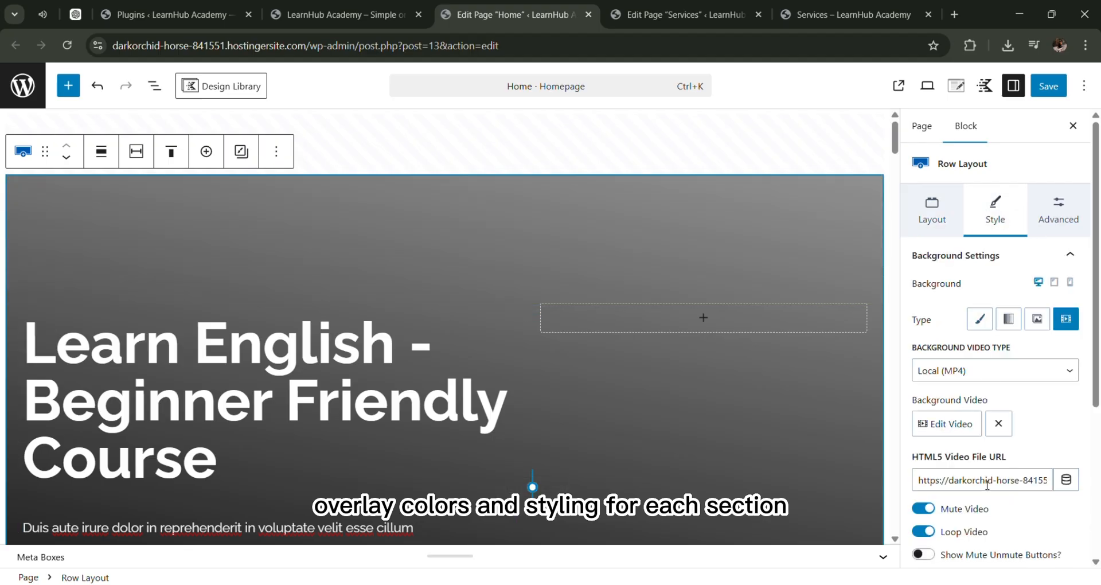
scroll(987, 484, down, 4)
scroll(793, 425, down, 5)
click(930, 452)
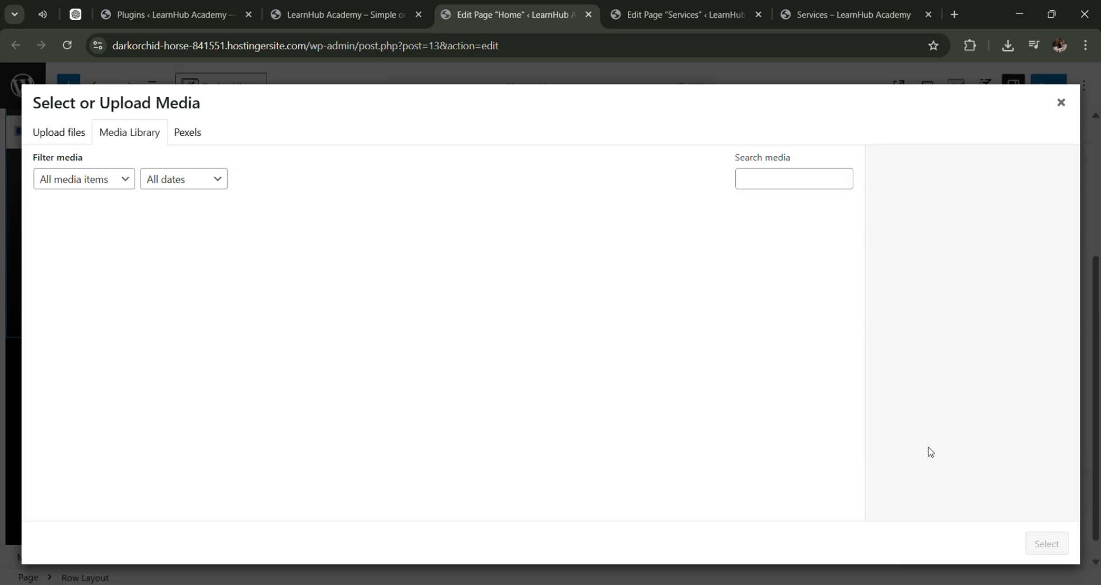
click(1061, 103)
Step: Select the LearnDash course list under Workout Videos and examine its ordering, courses per page, access mode and grid settings
scroll(270, 376, down, 6)
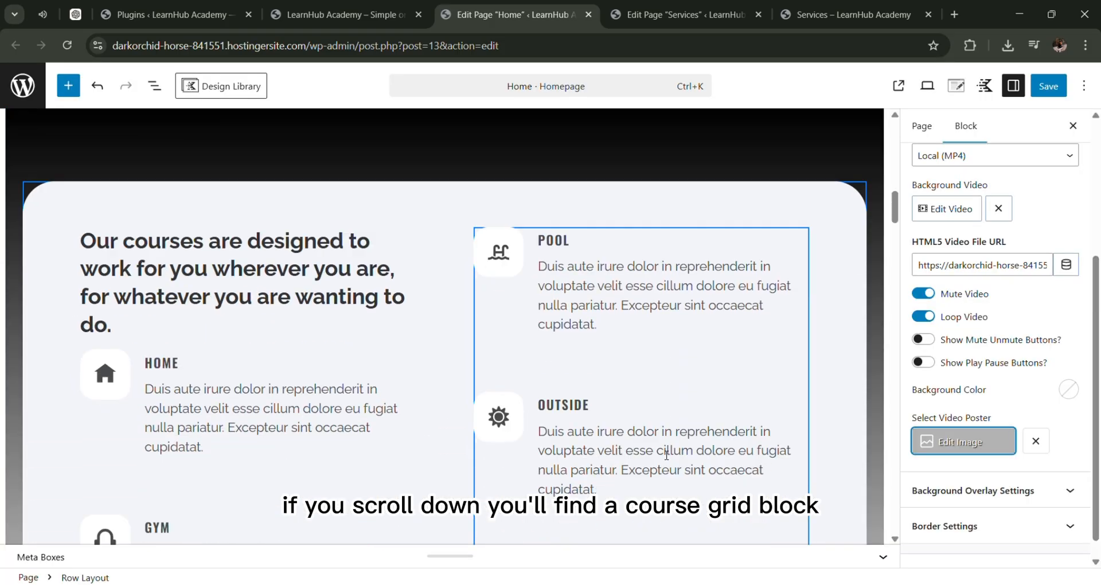
scroll(270, 376, down, 10)
scroll(320, 397, up, 5)
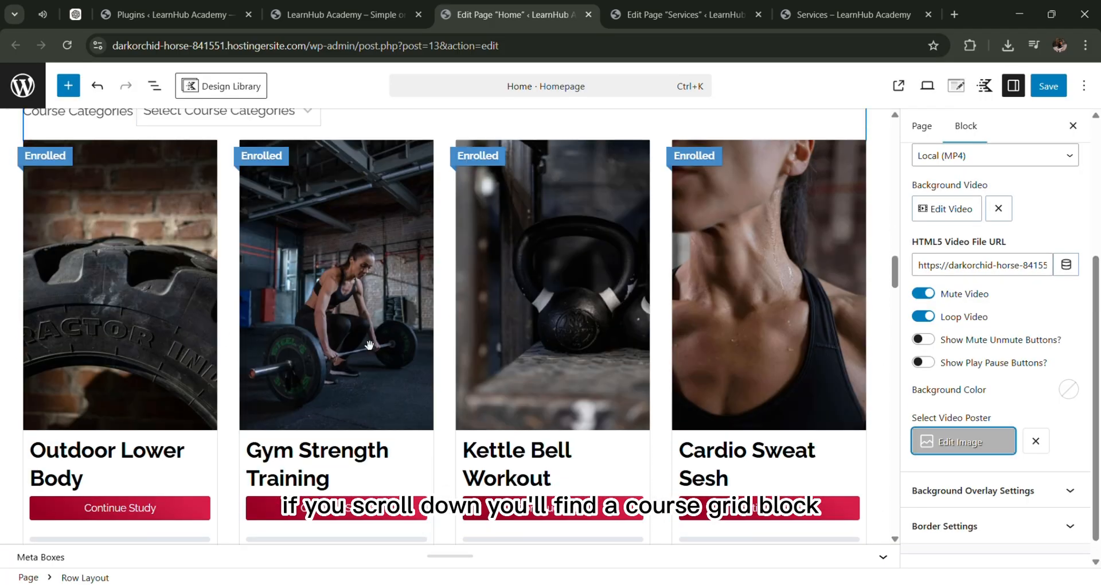
click(351, 373)
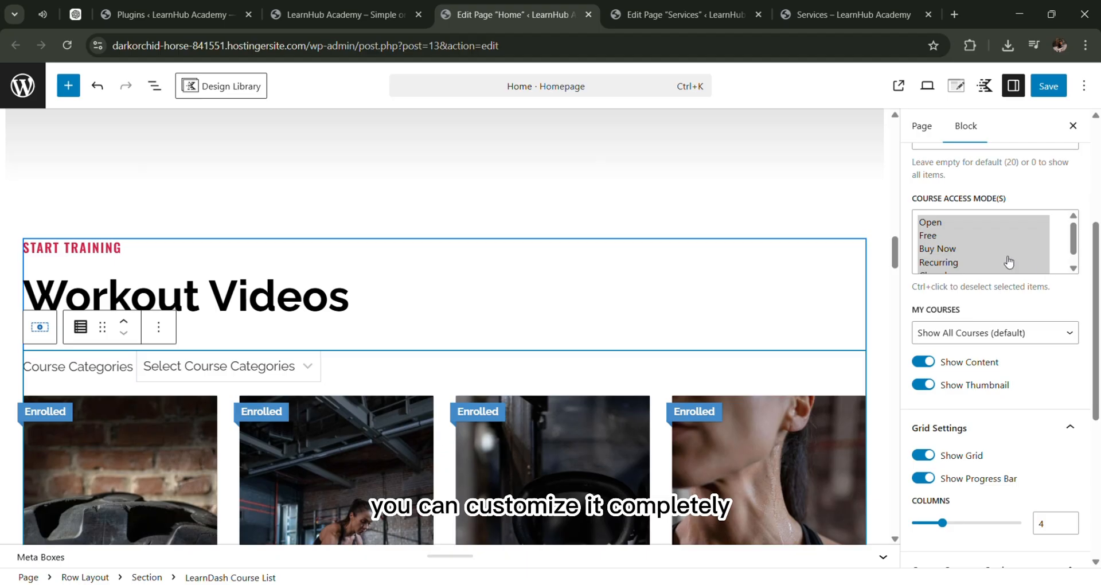
scroll(1008, 262, up, 3)
click(979, 285)
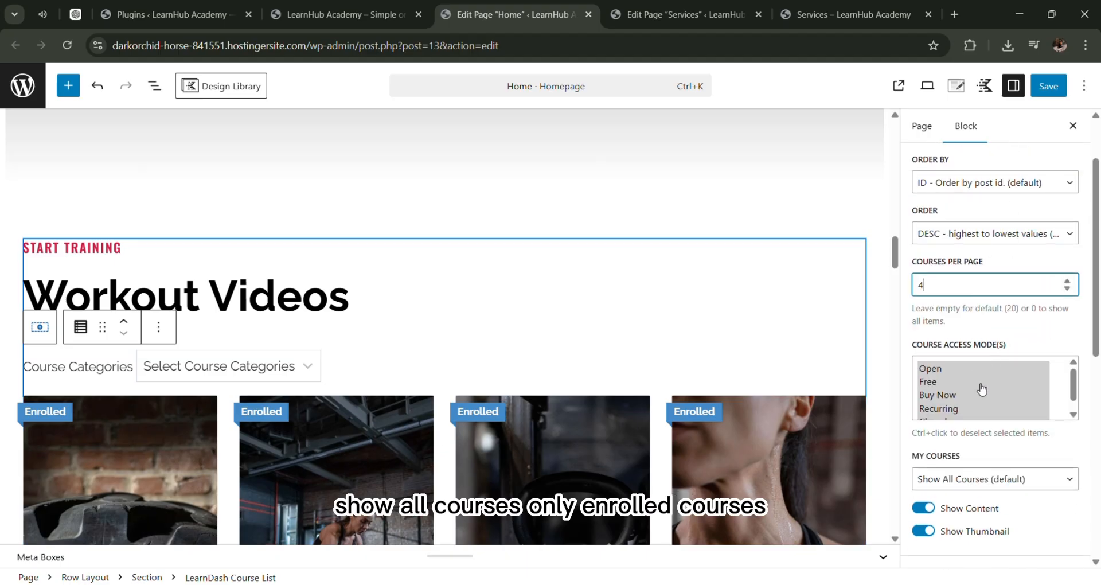
scroll(982, 390, down, 4)
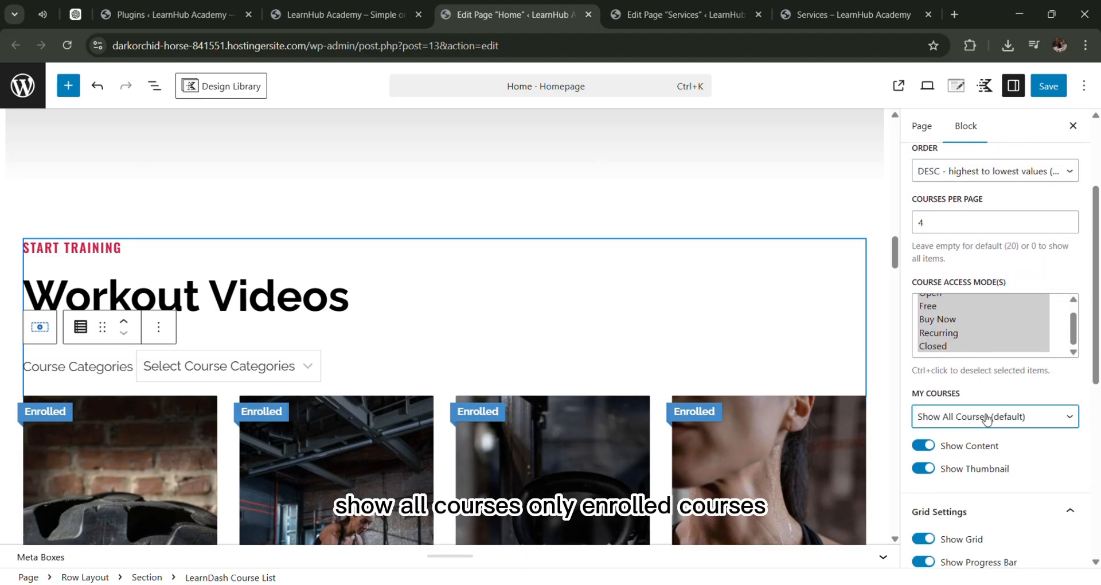
scroll(986, 418, down, 5)
Step: Look over the remaining homepage sections and save the page
scroll(803, 494, down, 10)
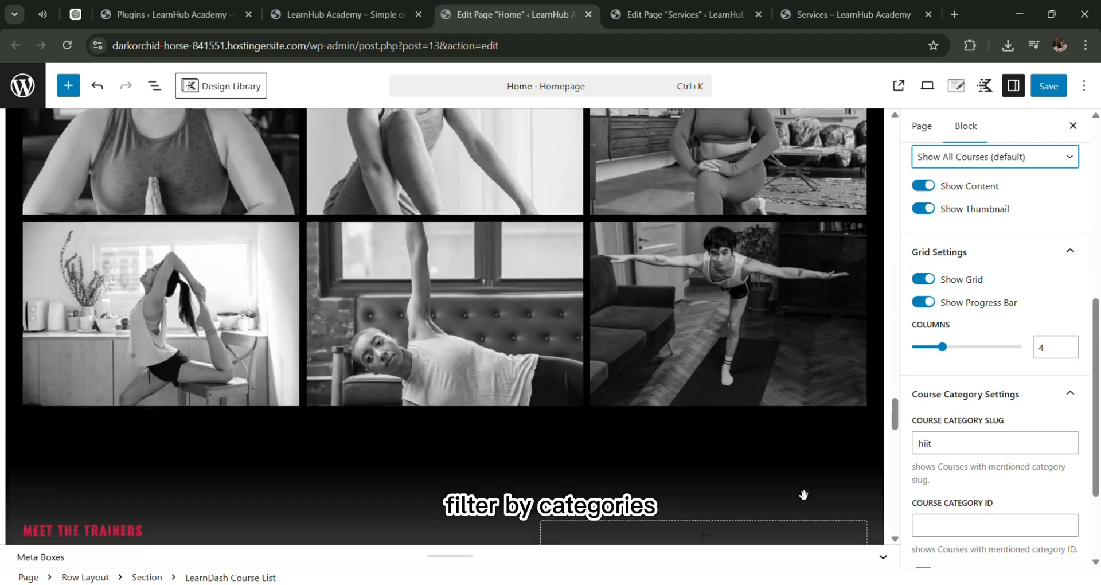
scroll(804, 494, down, 10)
scroll(799, 491, up, 15)
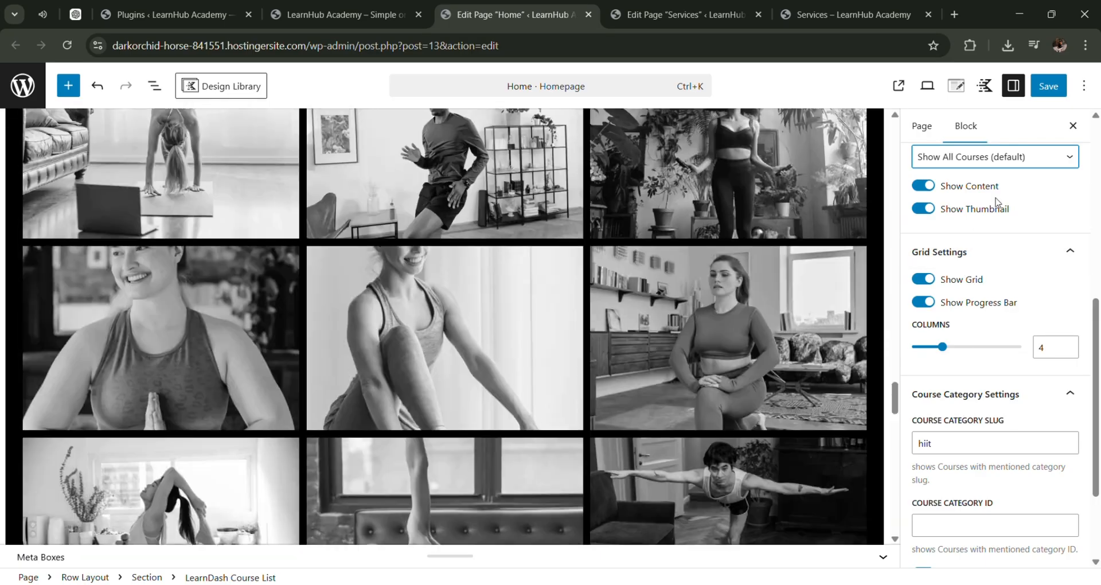
scroll(996, 202, up, 10)
click(1048, 85)
Step: Open the theme Customizer and go to the header's logo settings
scroll(68, 160, up, 10)
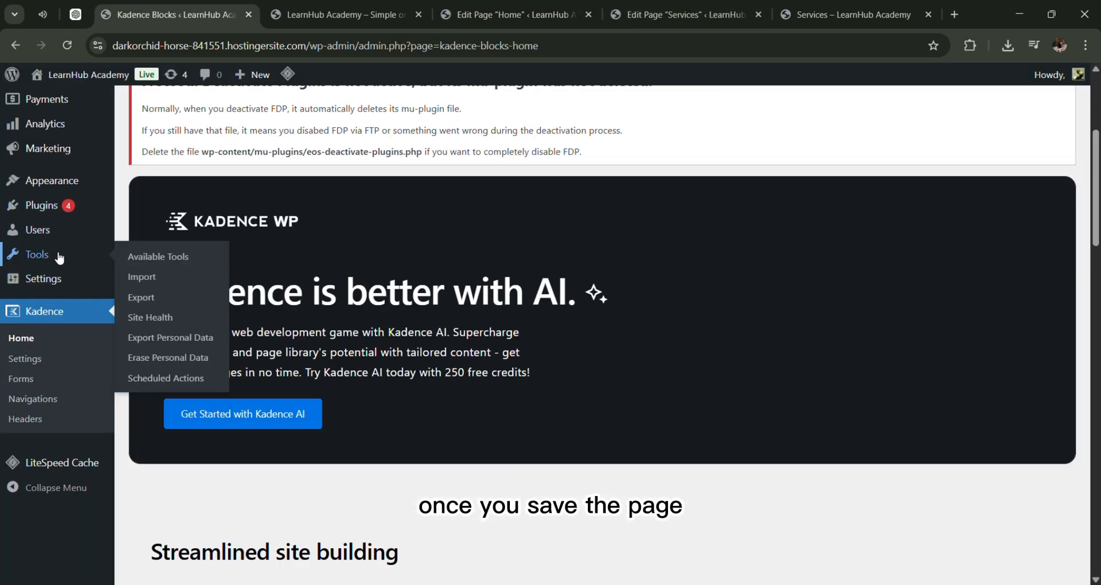
scroll(59, 258, up, 1)
mouse_move(57, 204)
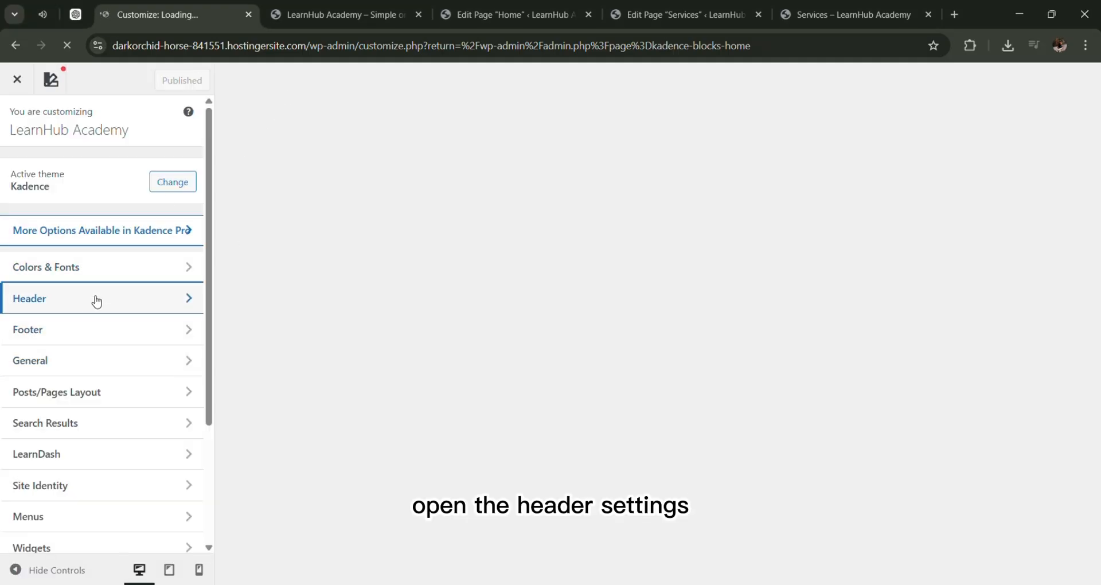
click(98, 299)
scroll(137, 337, down, 2)
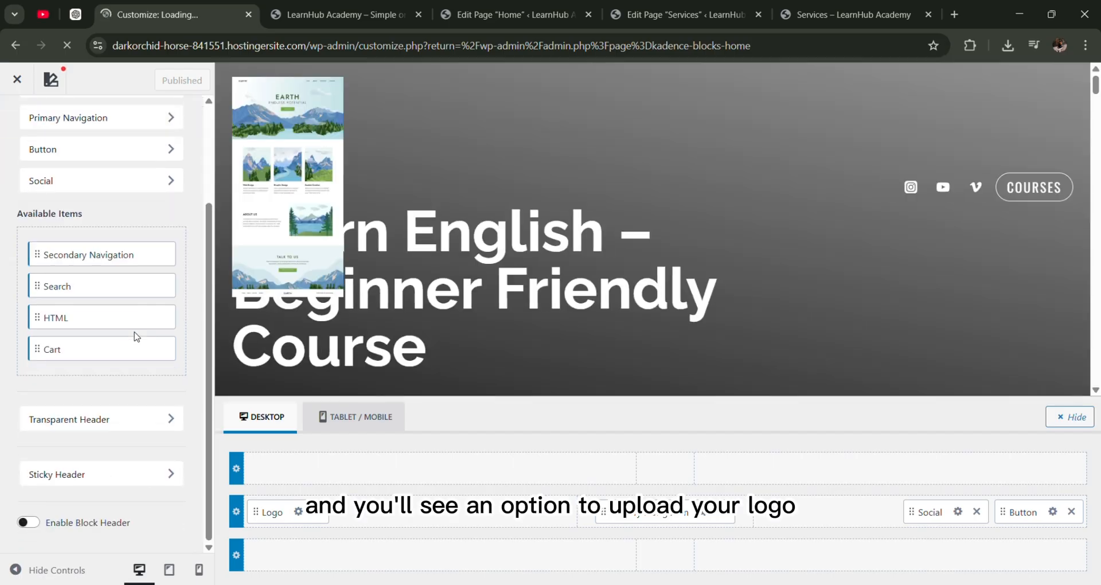
scroll(136, 337, up, 3)
click(155, 214)
scroll(156, 216, down, 4)
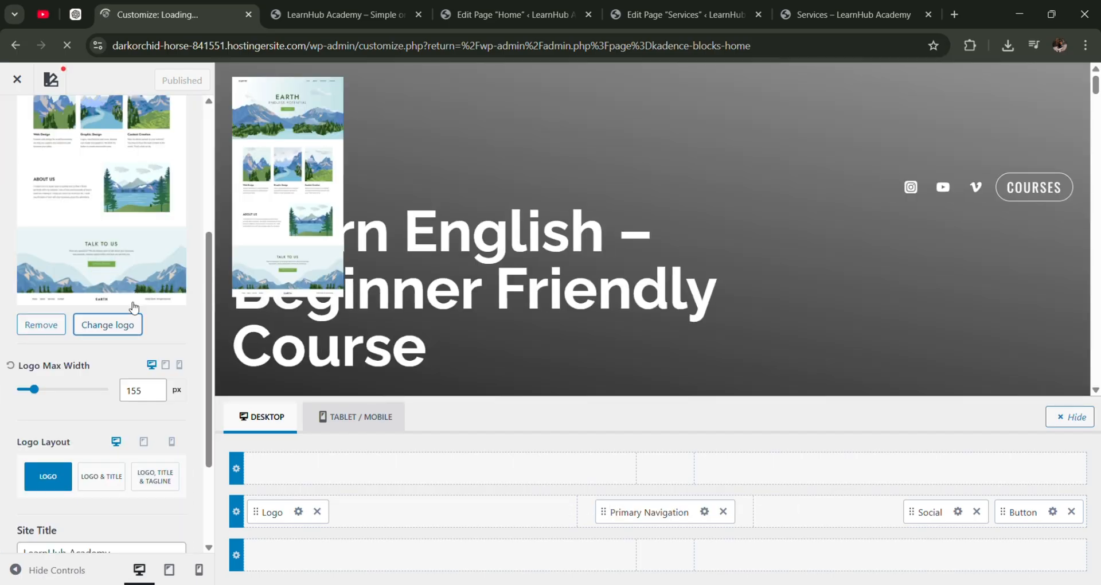
Step: Search the media library for "logo" and choose Learning-Hub-Logo-edit-online.webp as the replacement site logo
click(119, 331)
click(819, 179)
text(logo)
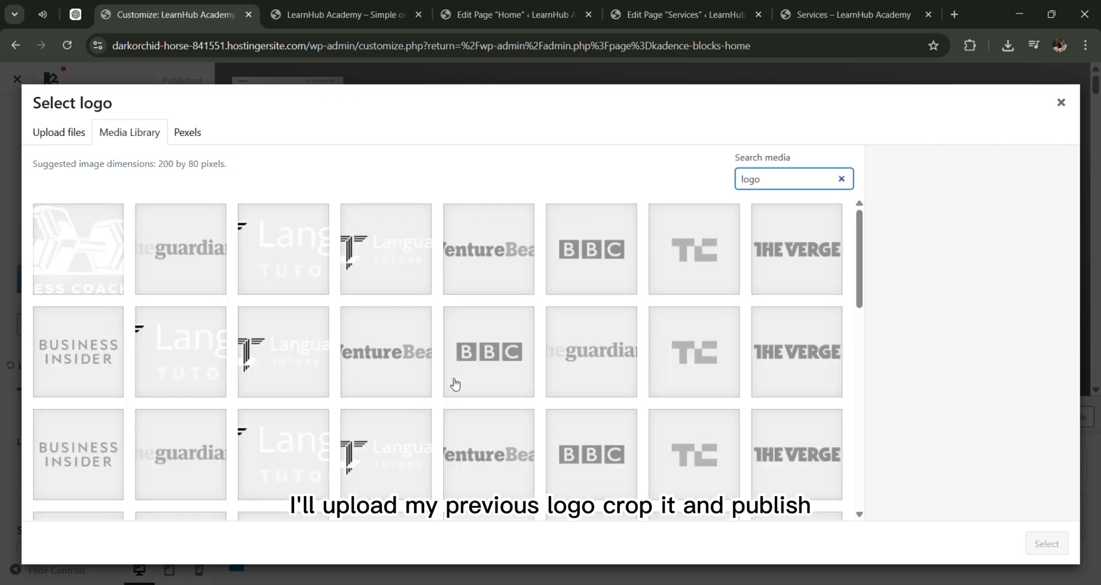
scroll(456, 401, down, 10)
click(195, 396)
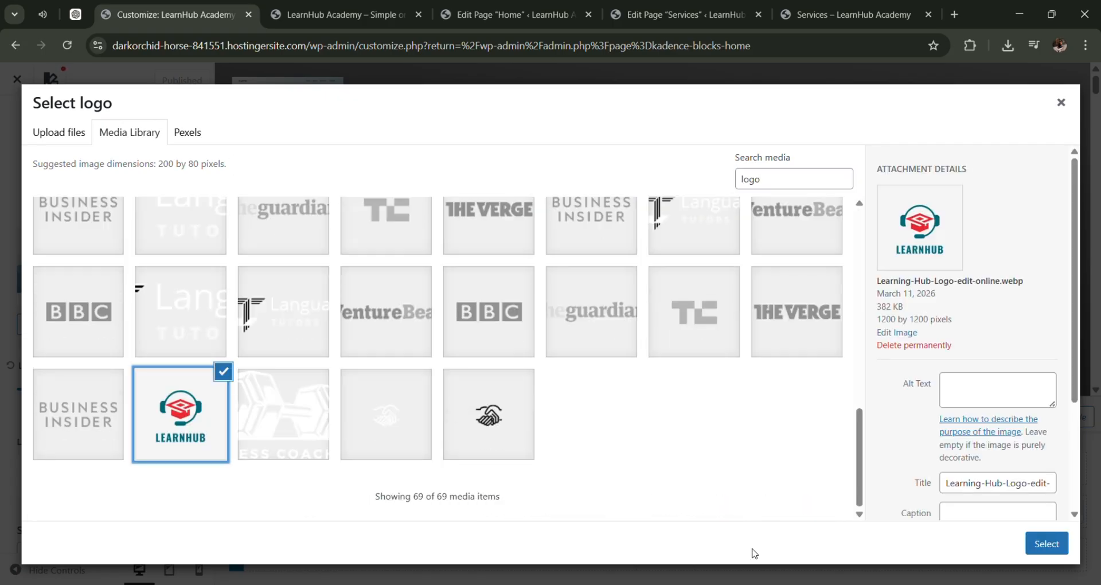
click(1047, 544)
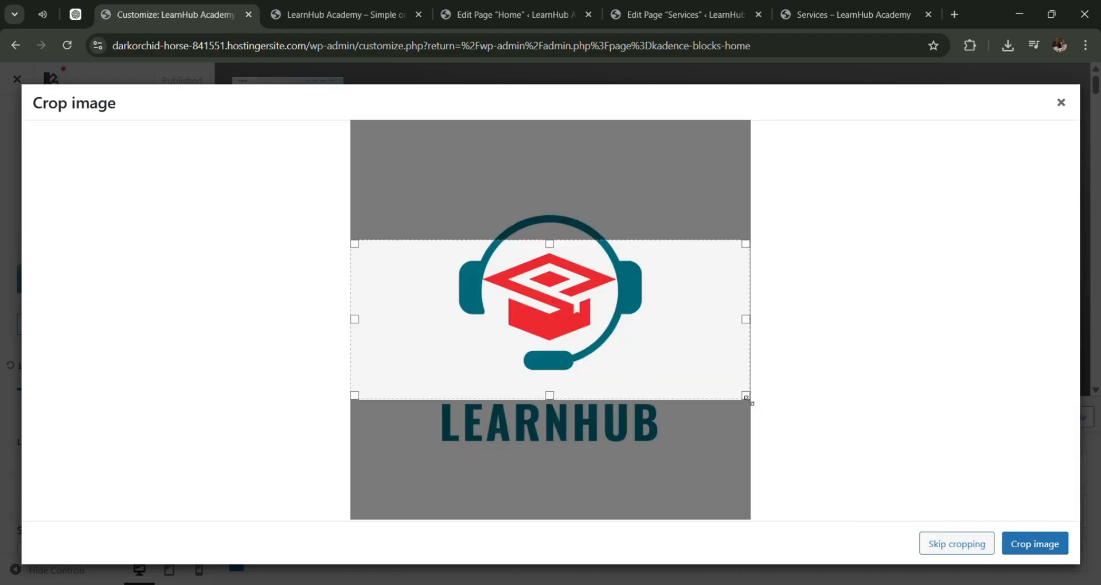
Step: Extend the crop area over the whole LearnHub logo image and apply the crop
drag(747, 400, 765, 528)
drag(355, 245, 355, 122)
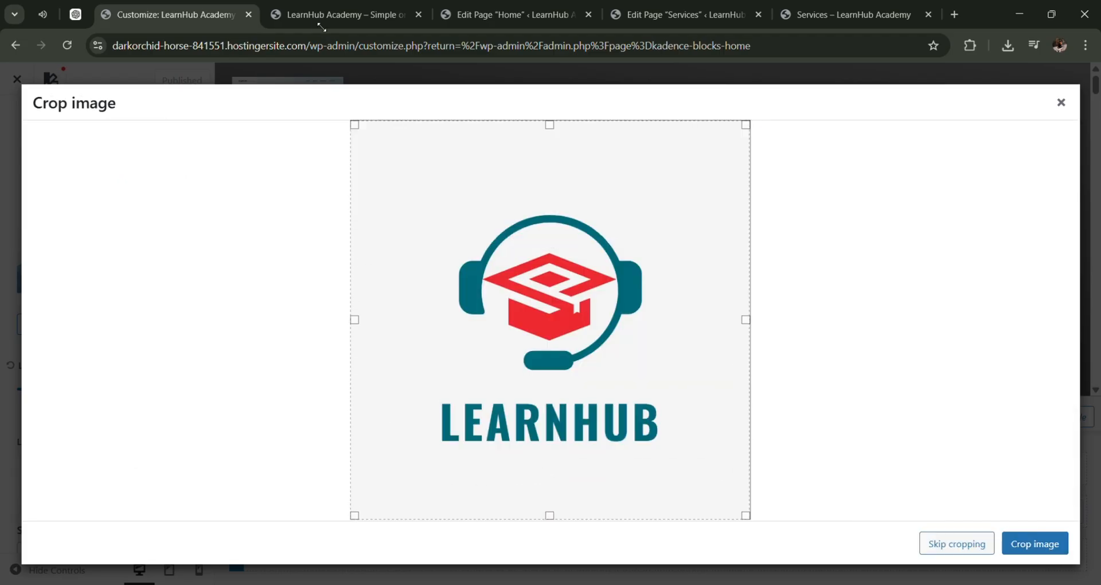
click(1023, 547)
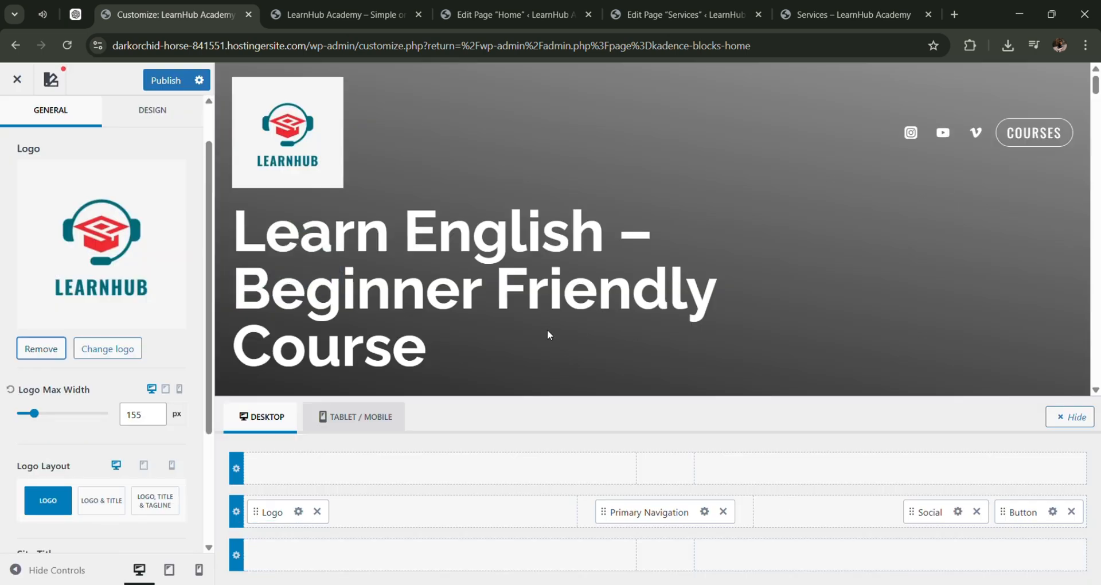
Step: Publish the header changes and reload the live homepage to check the new logo
scroll(545, 331, down, 2)
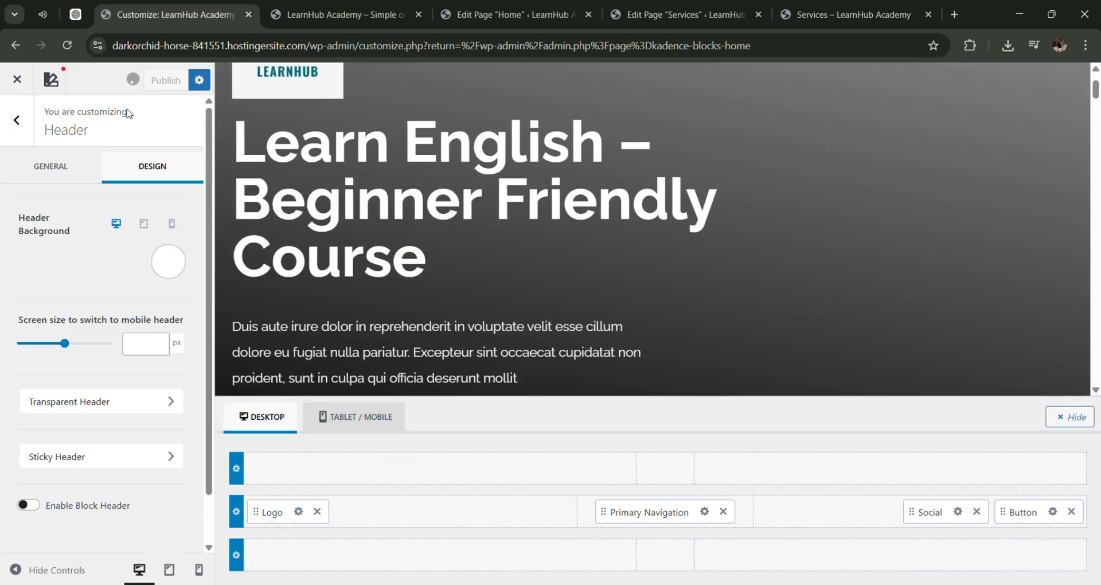
click(80, 164)
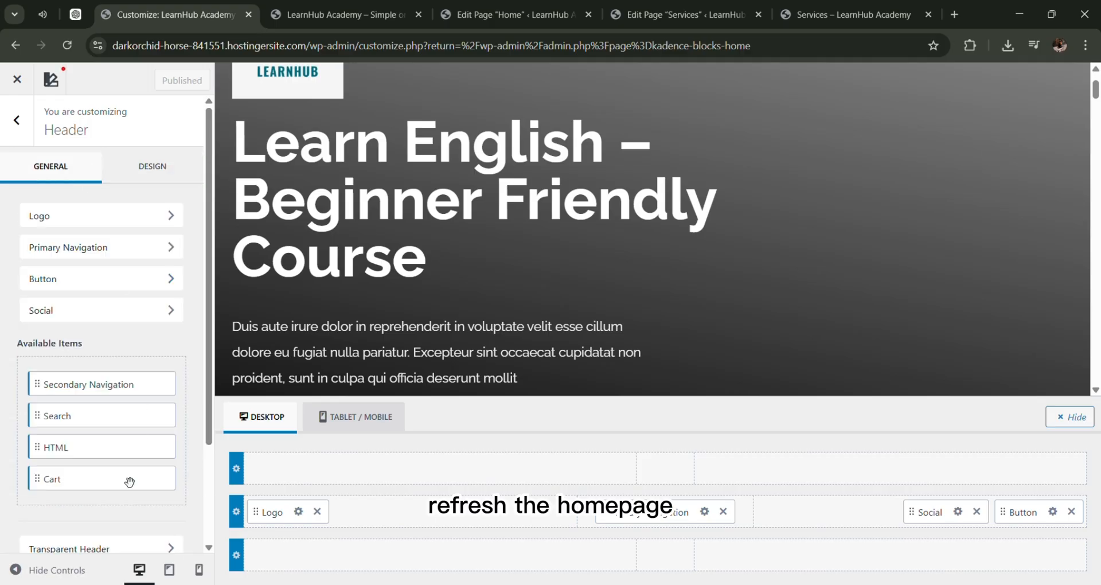
click(377, 3)
click(74, 44)
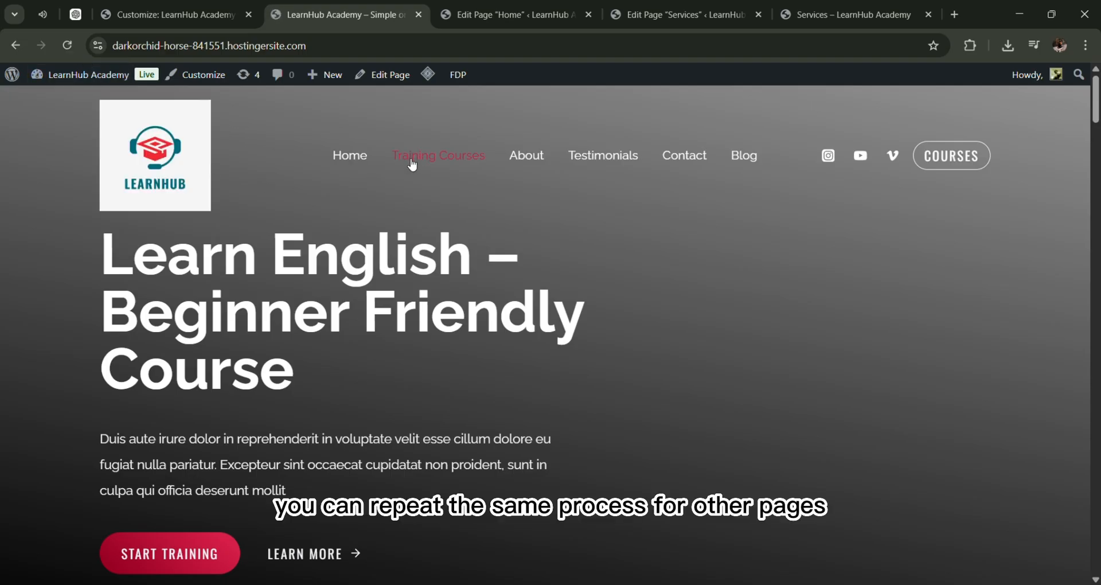
Step: In the Services page editor, select the LearnDash course list and set its order to ASC - lowest to highest values
click(561, 6)
click(679, 12)
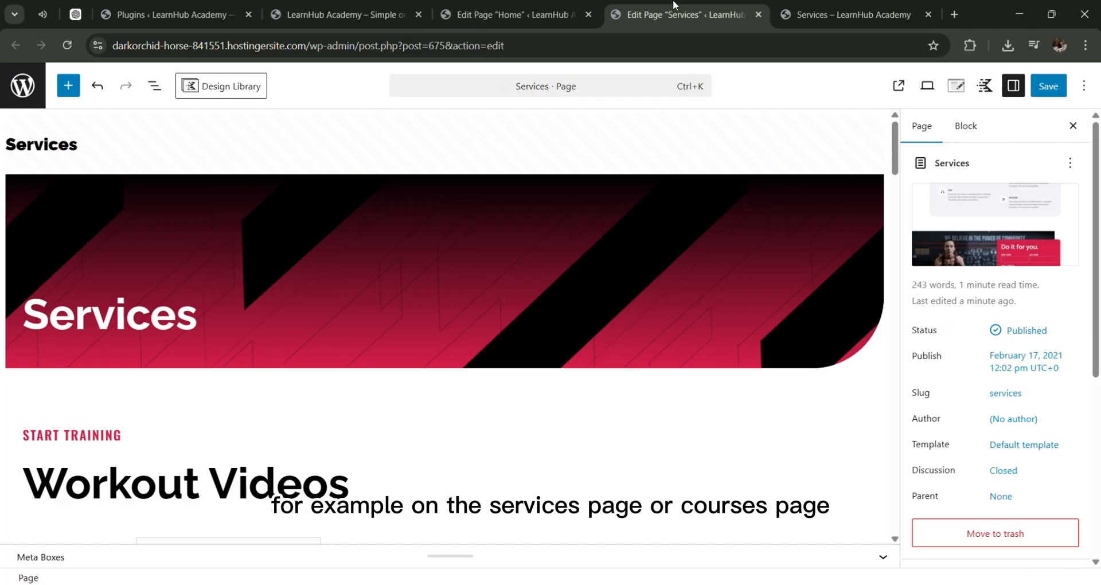
scroll(270, 410, down, 5)
click(379, 257)
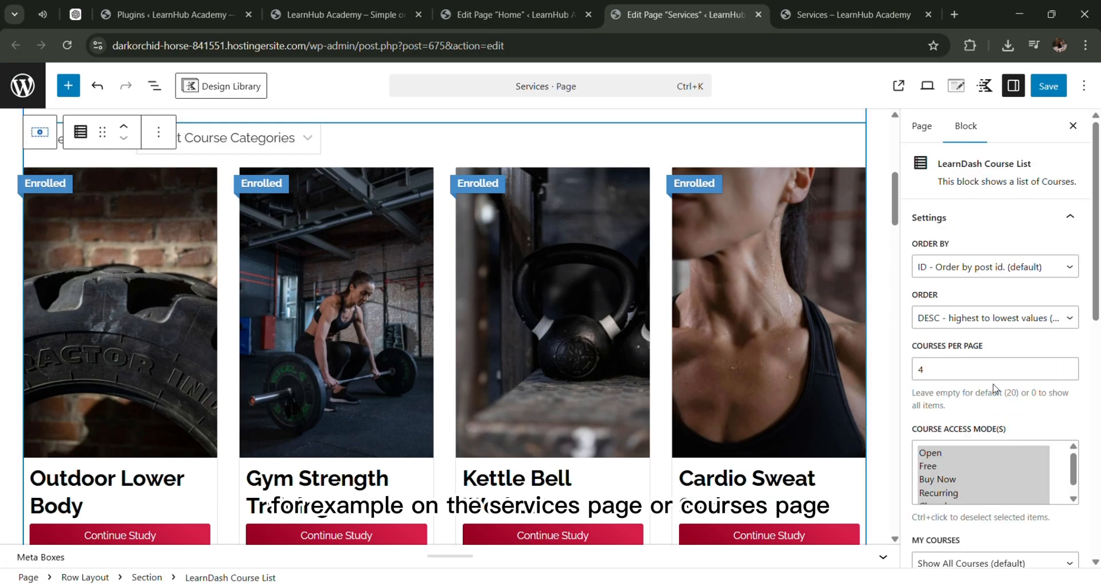
click(1017, 323)
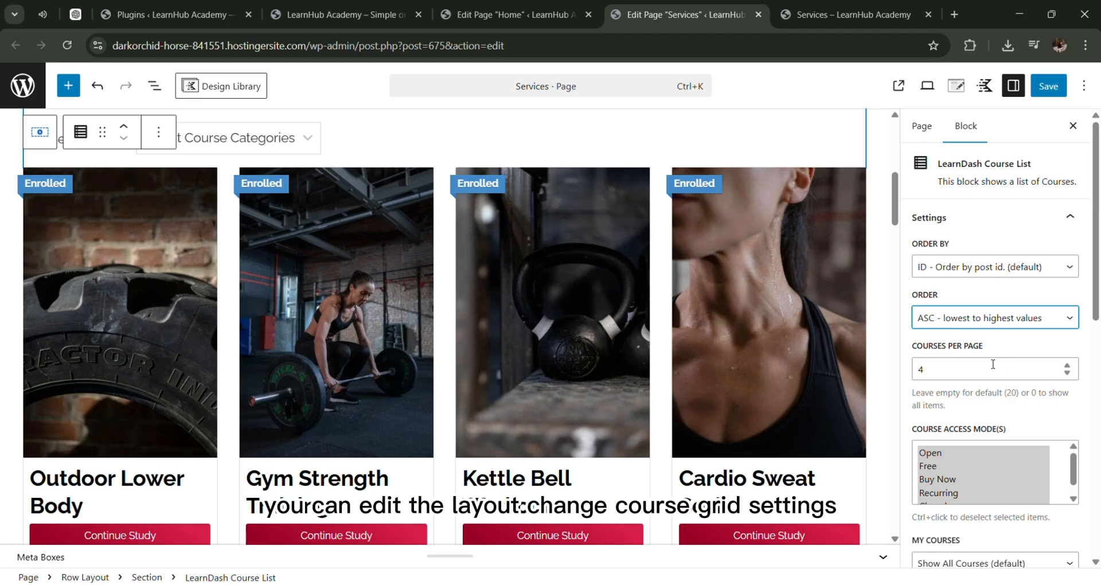
click(1009, 356)
Step: Review the course list's remaining settings, then save the Services page and reload its live version
scroll(995, 367, down, 2)
scroll(558, 413, down, 1)
scroll(556, 413, down, 2)
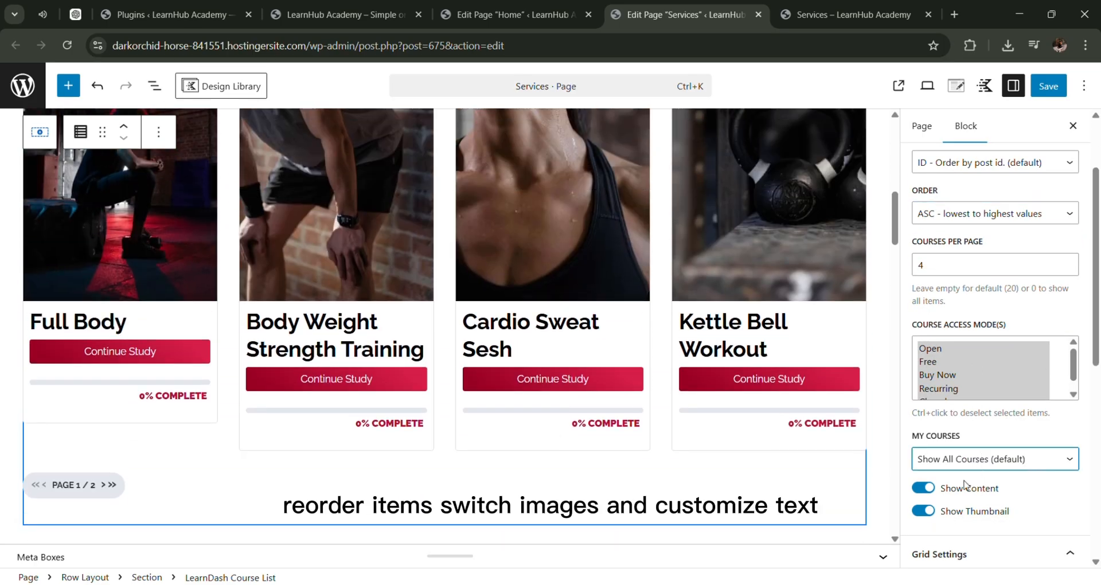
scroll(969, 484, down, 3)
scroll(982, 434, down, 2)
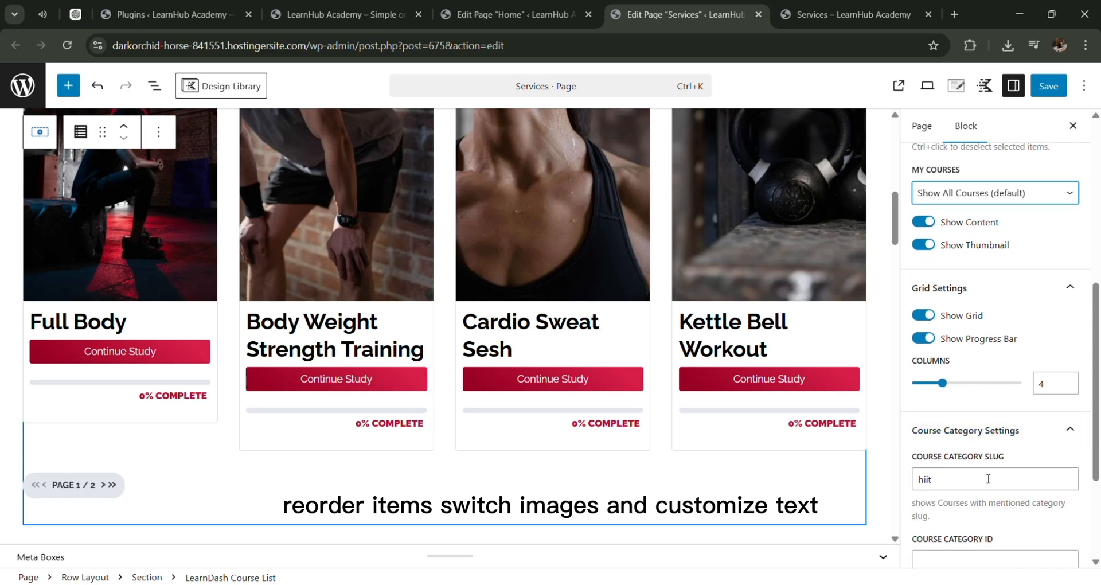
scroll(987, 476, down, 3)
scroll(988, 479, up, 10)
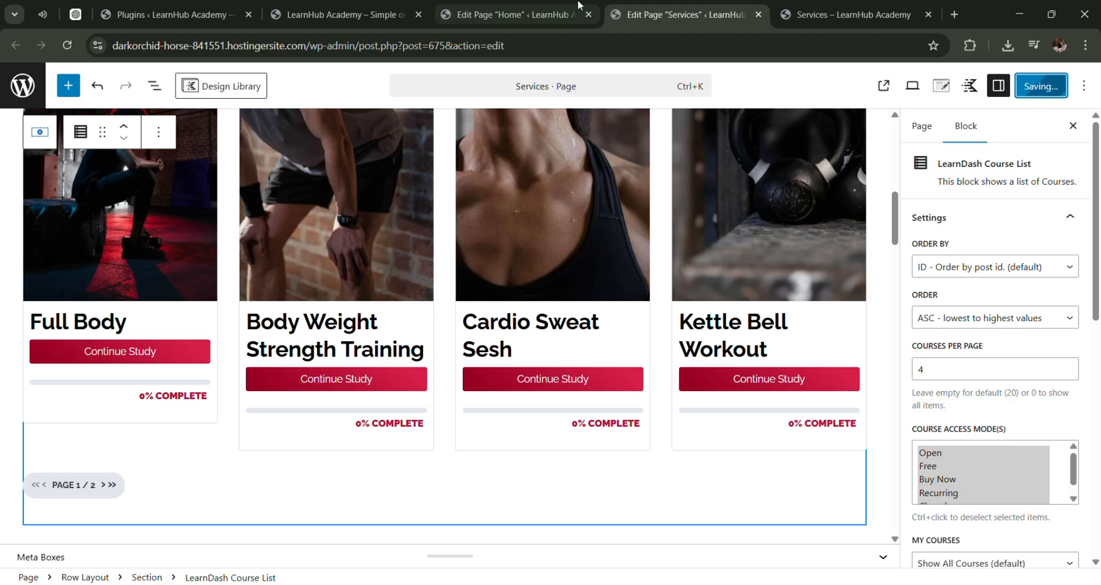
click(888, 5)
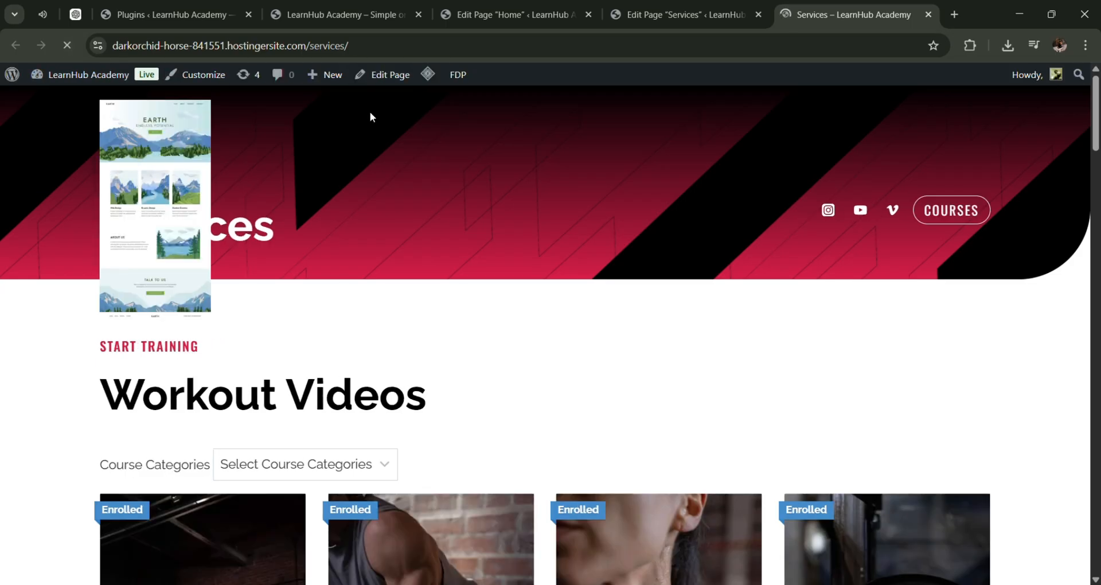
Step: Go to page 2 of the live Services page's course list and examine the courses shown there
scroll(424, 414, down, 4)
scroll(422, 412, down, 5)
click(186, 409)
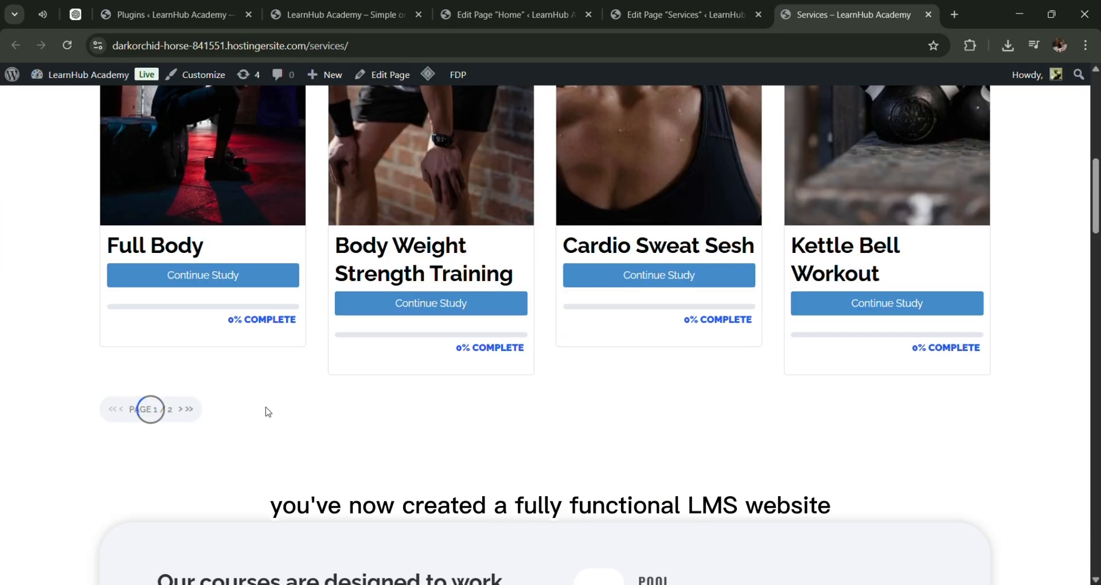
scroll(271, 412, up, 6)
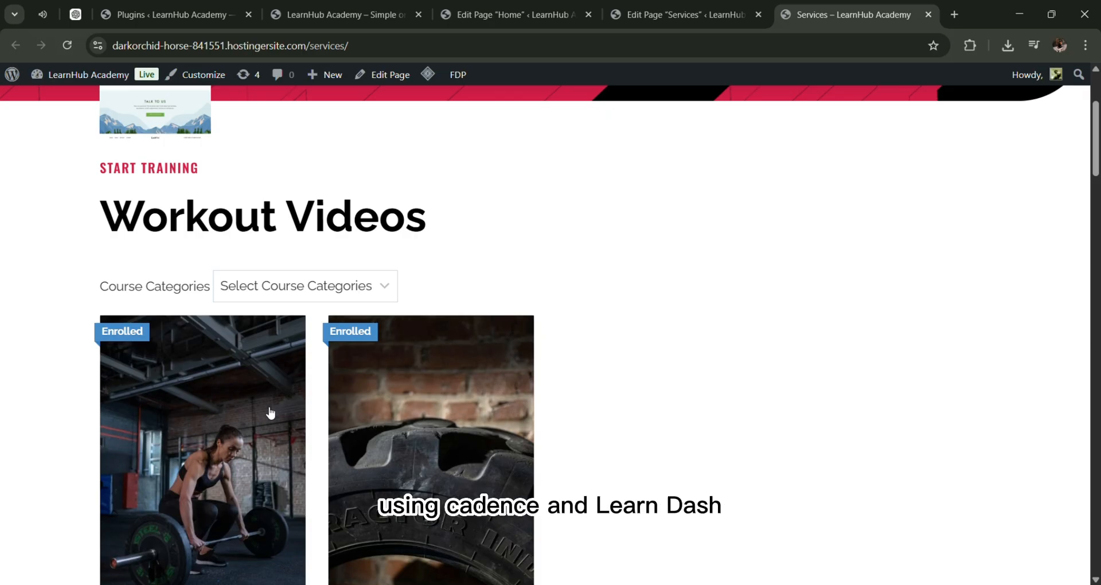
scroll(271, 412, down, 4)
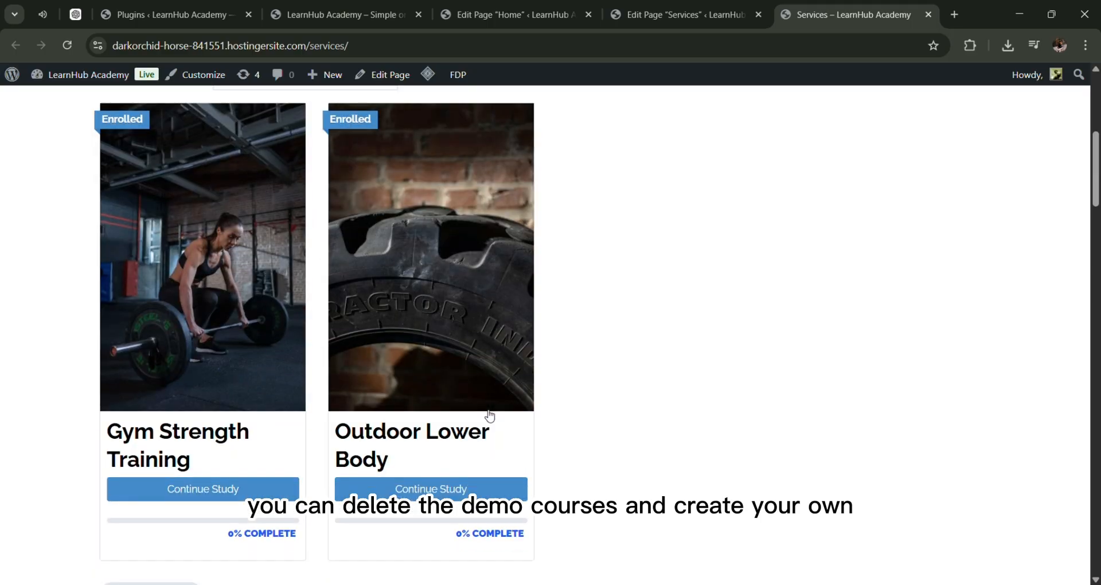
scroll(489, 415, up, 7)
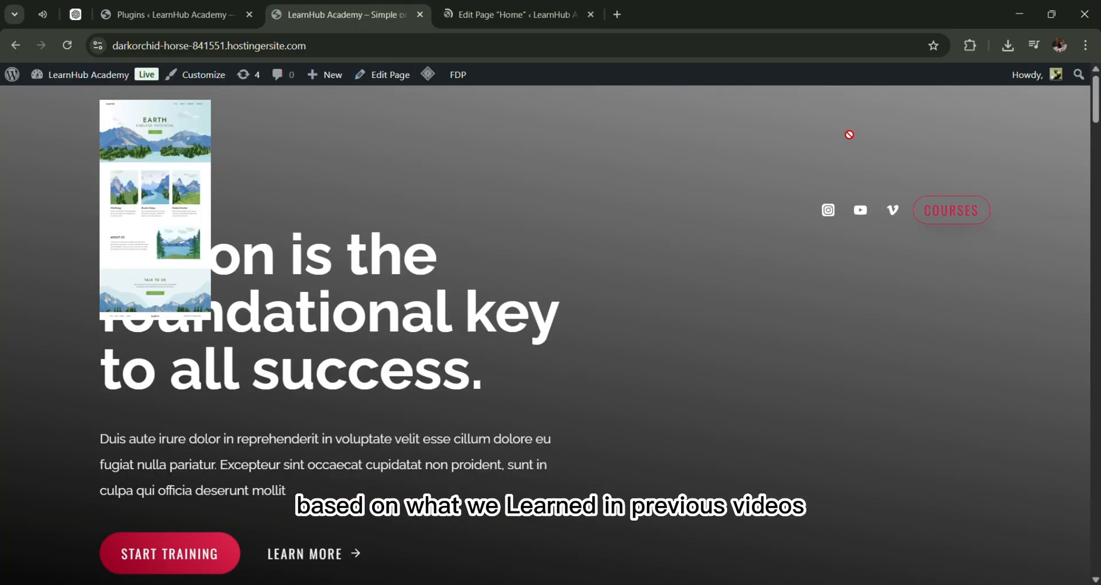
Step: Examine the live Services page from the course list through the training-location section and below
middle_click(848, 134)
click(677, 7)
click(391, 6)
click(642, 13)
scroll(504, 161, down, 7)
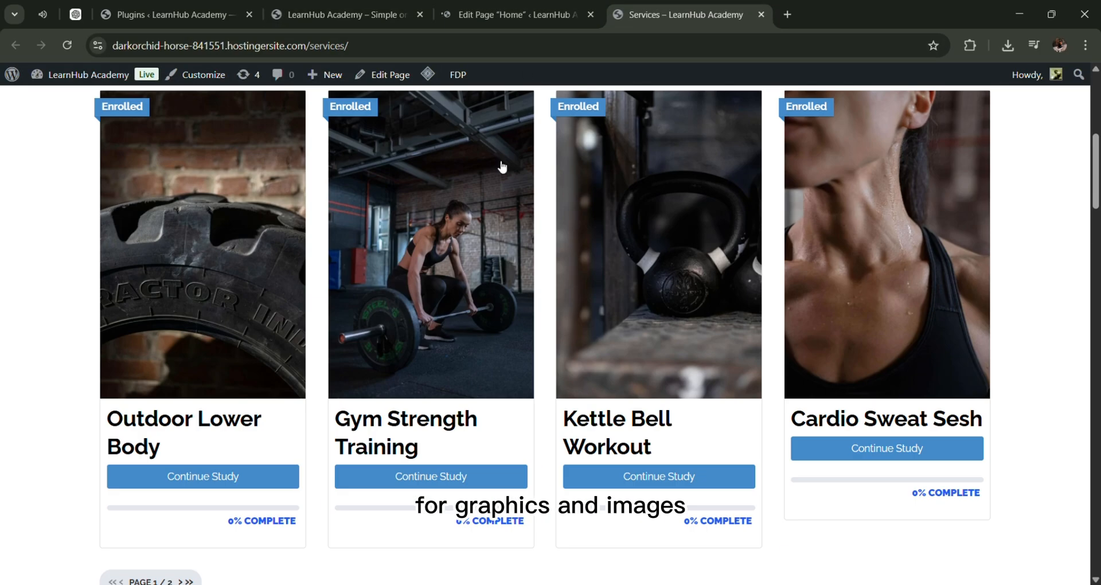
scroll(501, 166, down, 7)
scroll(501, 166, up, 7)
scroll(500, 167, down, 10)
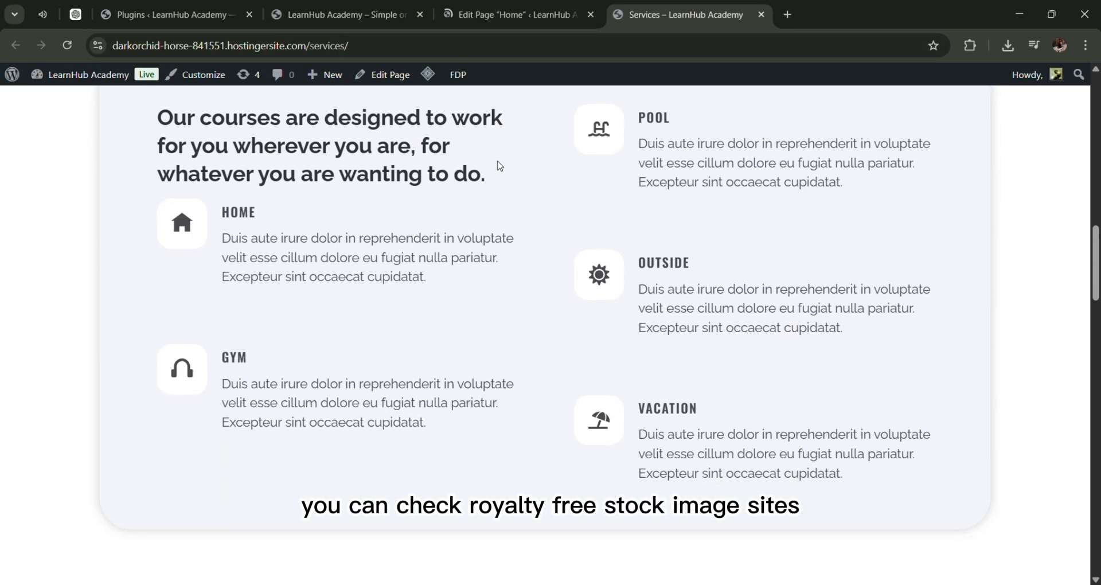
scroll(499, 165, down, 5)
scroll(497, 165, up, 15)
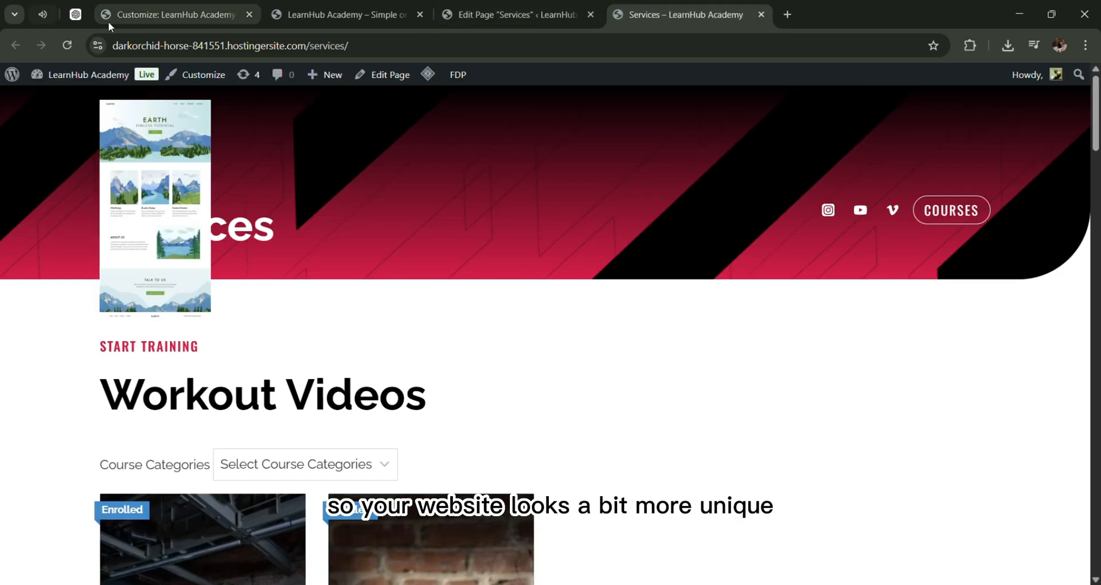
Step: Close the Services page editor, reload the live Services page, and check its header and course list
click(590, 14)
key(F5)
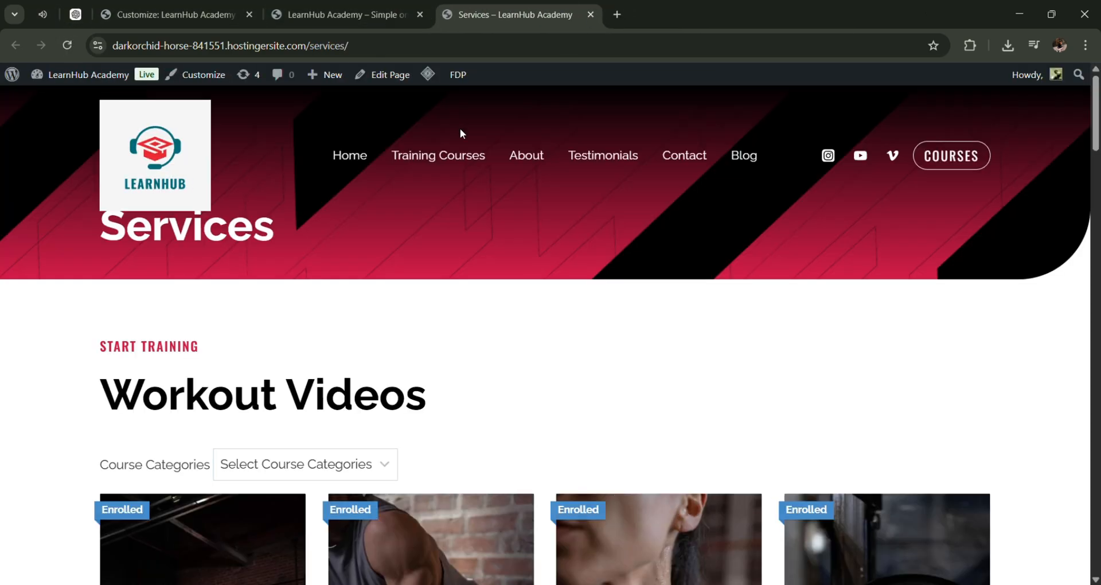
scroll(457, 265, down, 6)
scroll(456, 265, up, 6)
scroll(456, 265, down, 4)
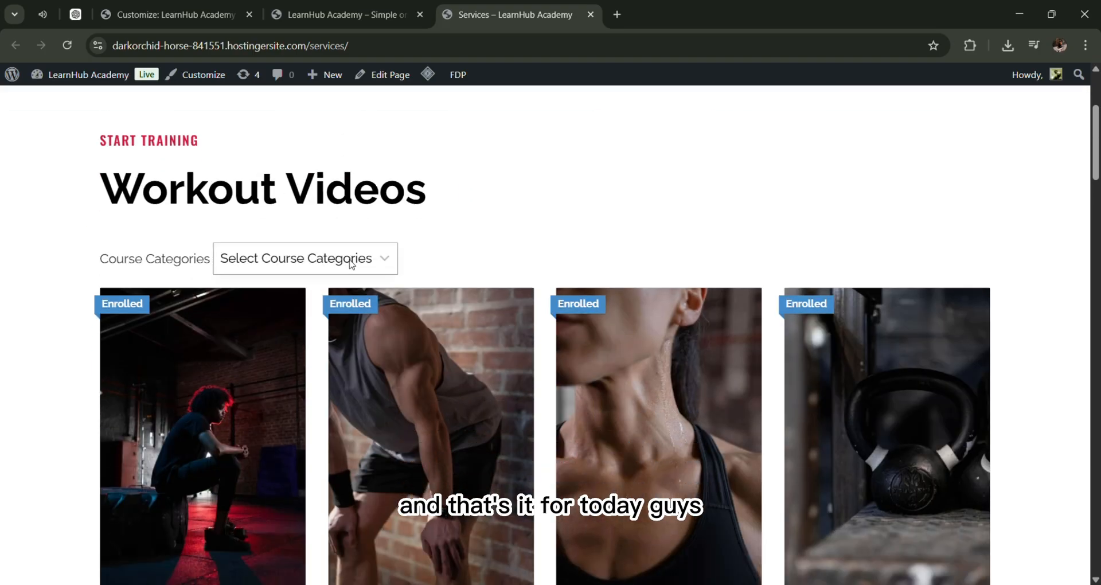
Step: From the live homepage, open the About and Testimonials pages in separate tabs and look through the About page
click(361, 12)
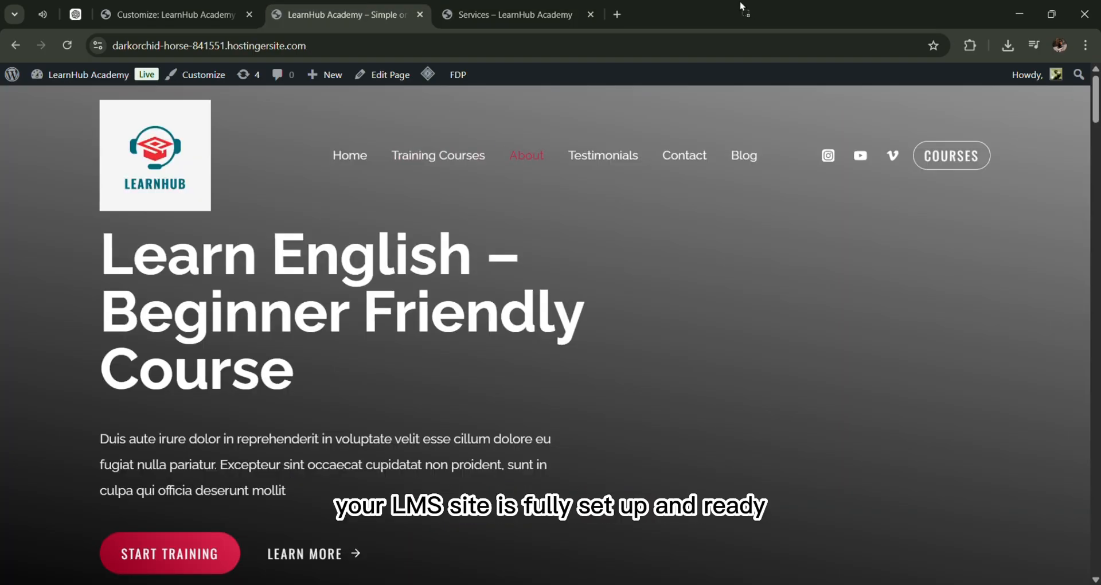
drag(740, 2, 740, 1)
click(367, 11)
drag(602, 155, 698, 4)
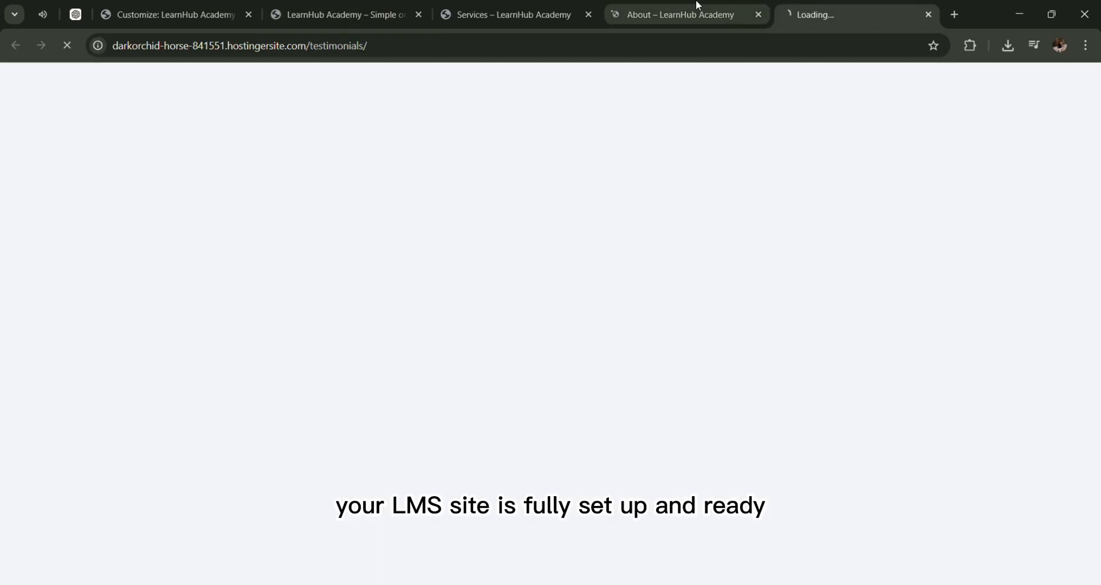
click(698, 4)
scroll(560, 225, down, 8)
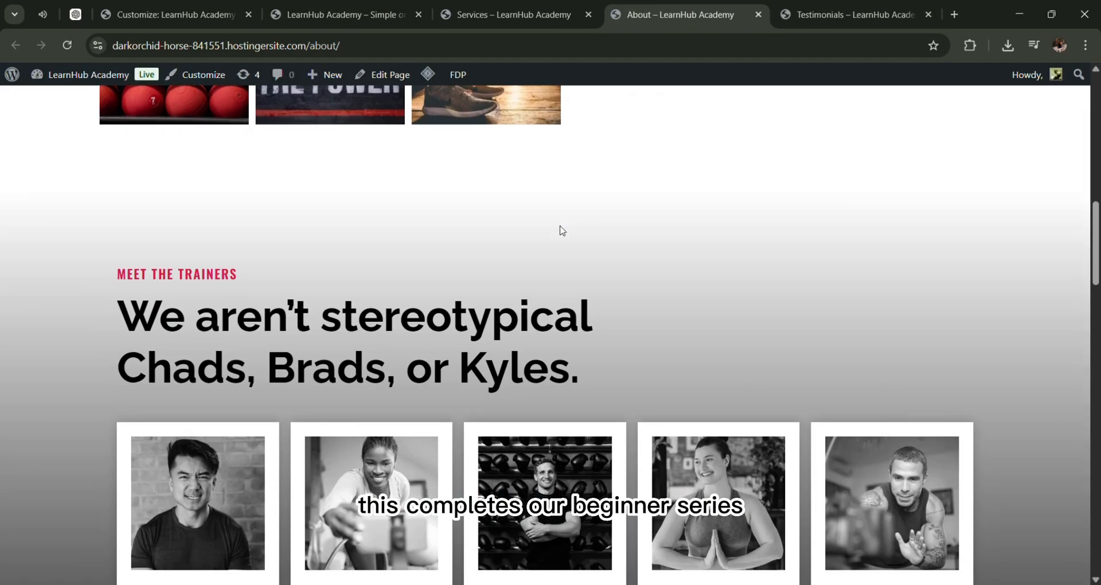
scroll(559, 224, down, 8)
scroll(559, 223, up, 20)
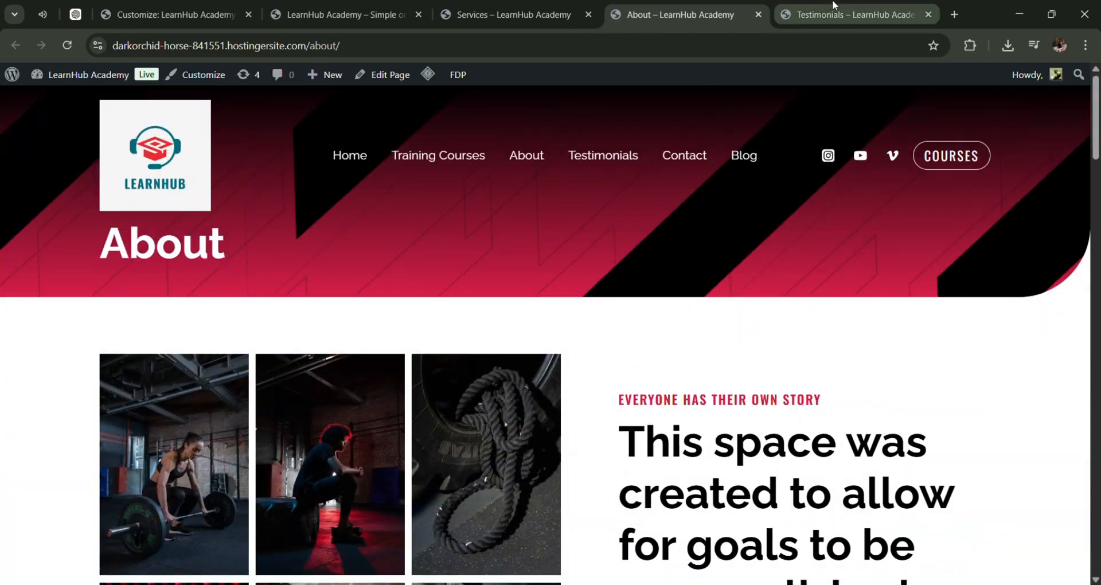
Step: Close the Testimonials and About pages, glance over the Services course list, and return to the live homepage
click(833, 12)
key(ctrl+w)
key(ctrl+w)
scroll(455, 265, down, 3)
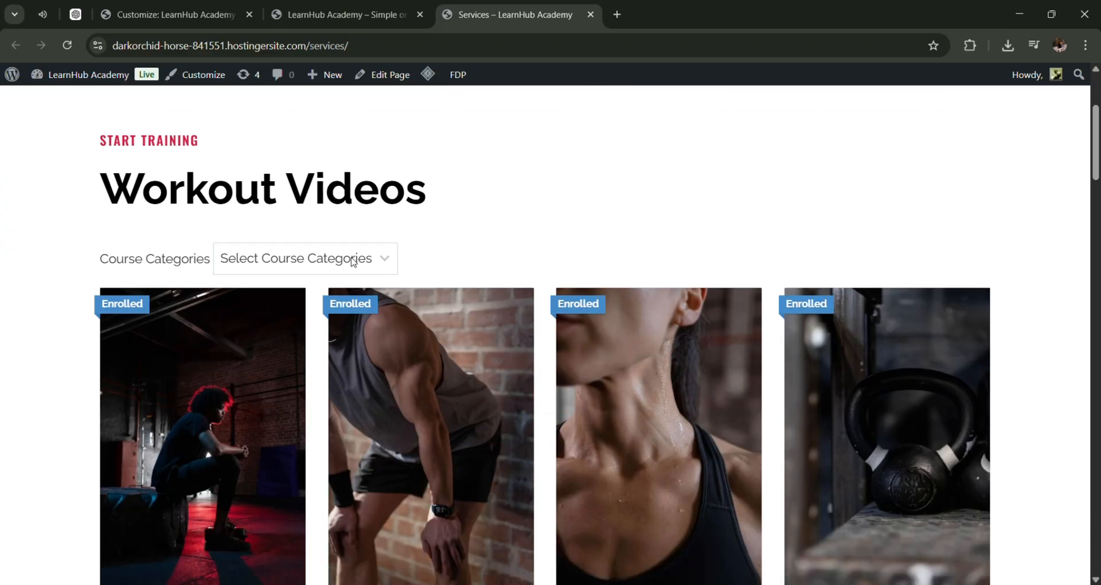
click(360, 11)
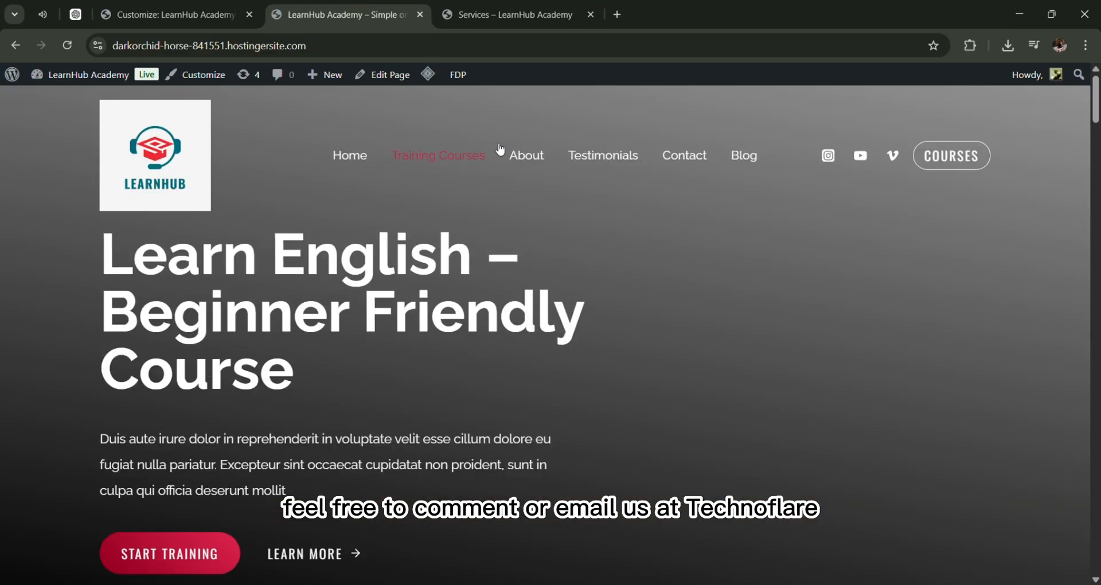
Step: Reopen the closed About and Testimonials pages and examine the About page's gallery and story text
key(ctrl+shift+t)
key(ctrl+shift+t)
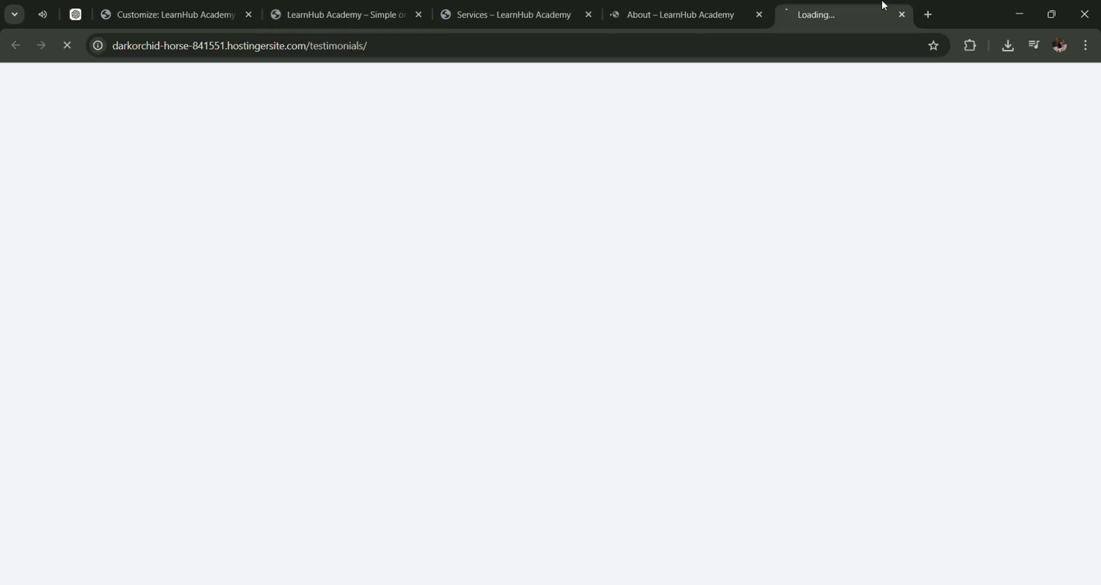
click(684, 7)
scroll(560, 225, down, 10)
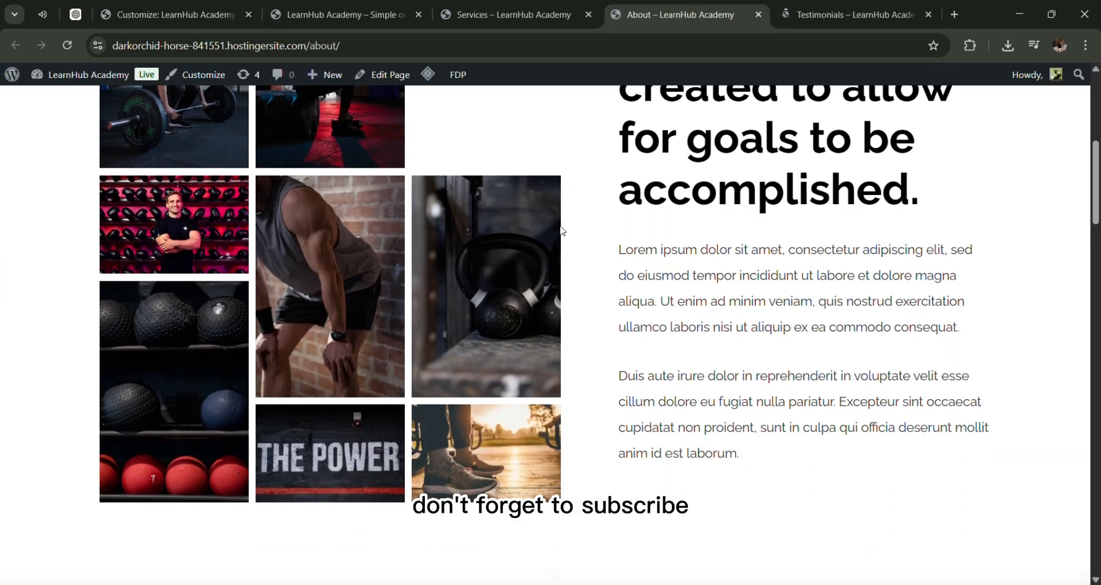